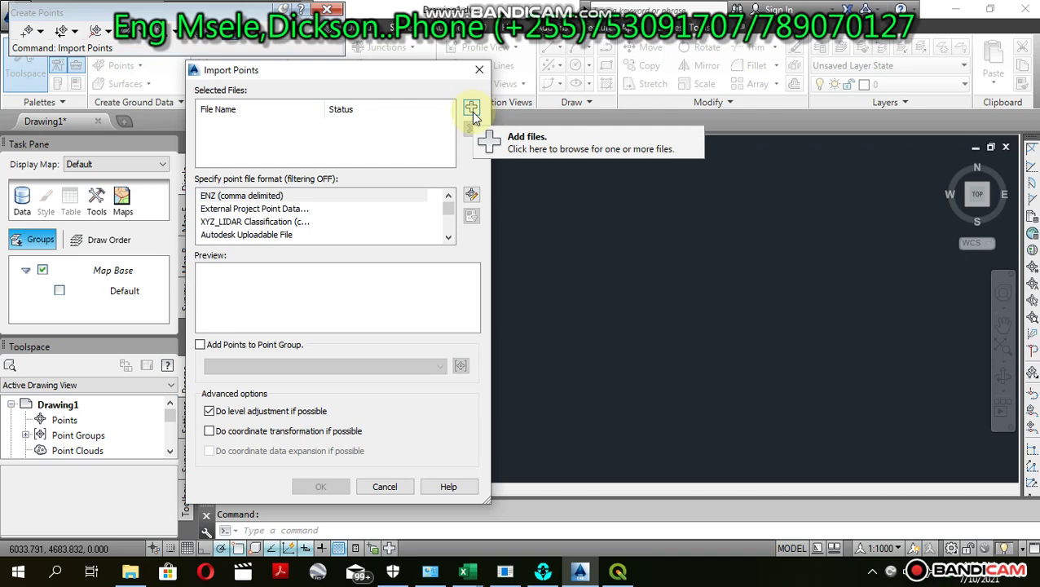
click(472, 110)
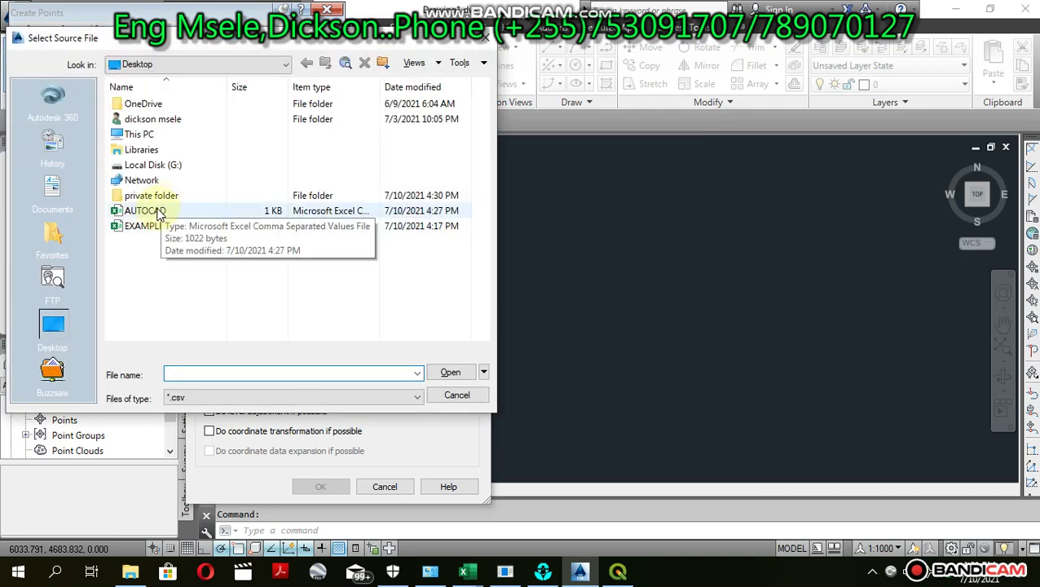
double_click(159, 211)
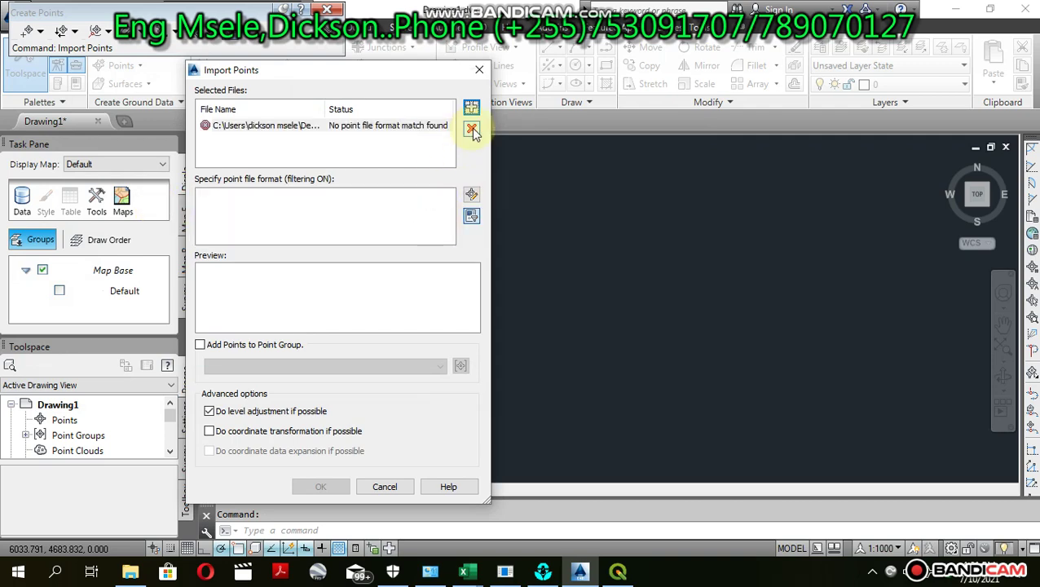
click(471, 130)
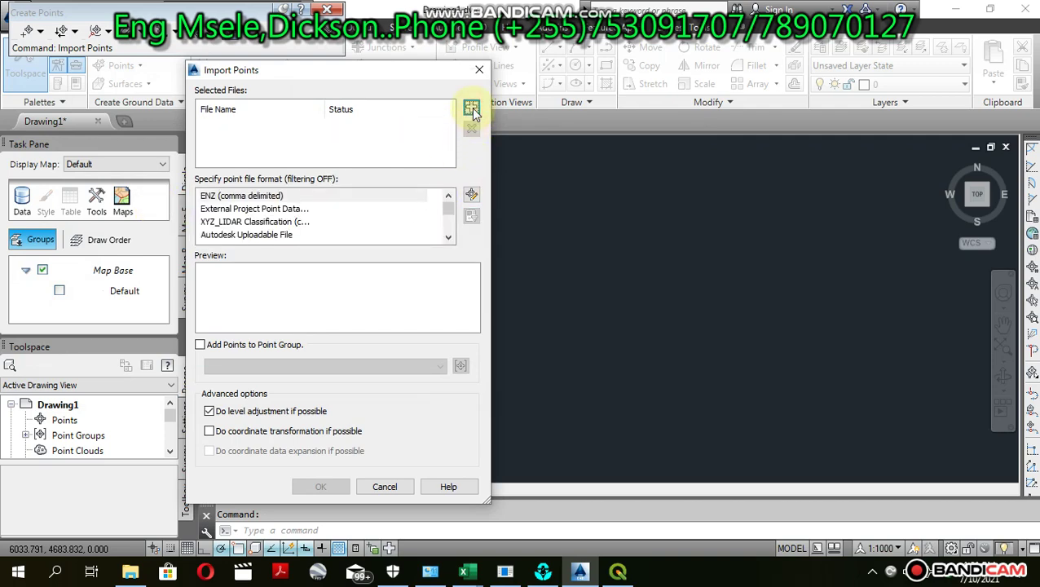
Step: Rename the AUTOCAD file on the Desktop to AUTOCAD.csv from the source file browser, closing its Excel workbook to release the file
click(472, 110)
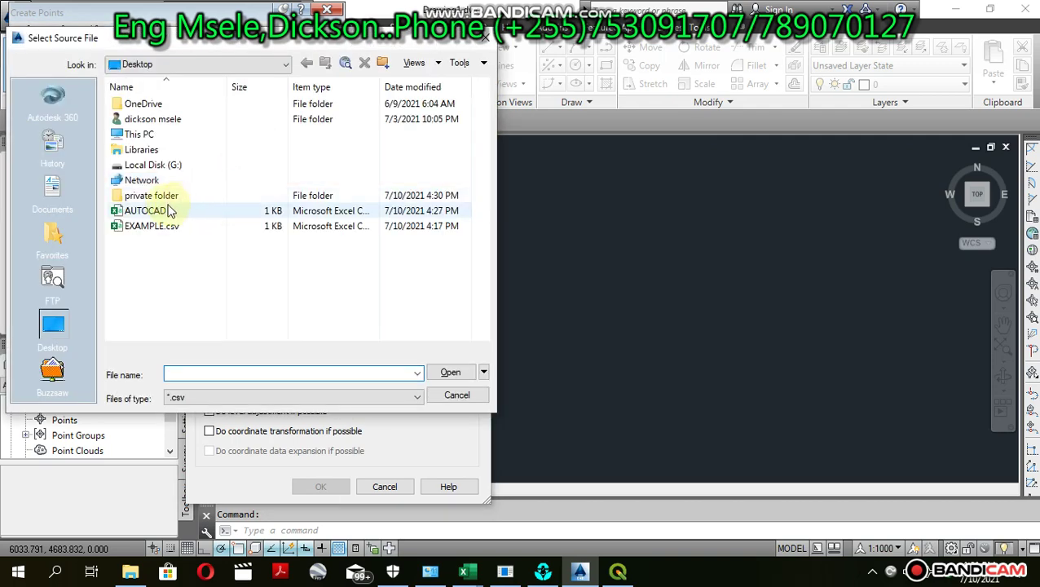
click(169, 211)
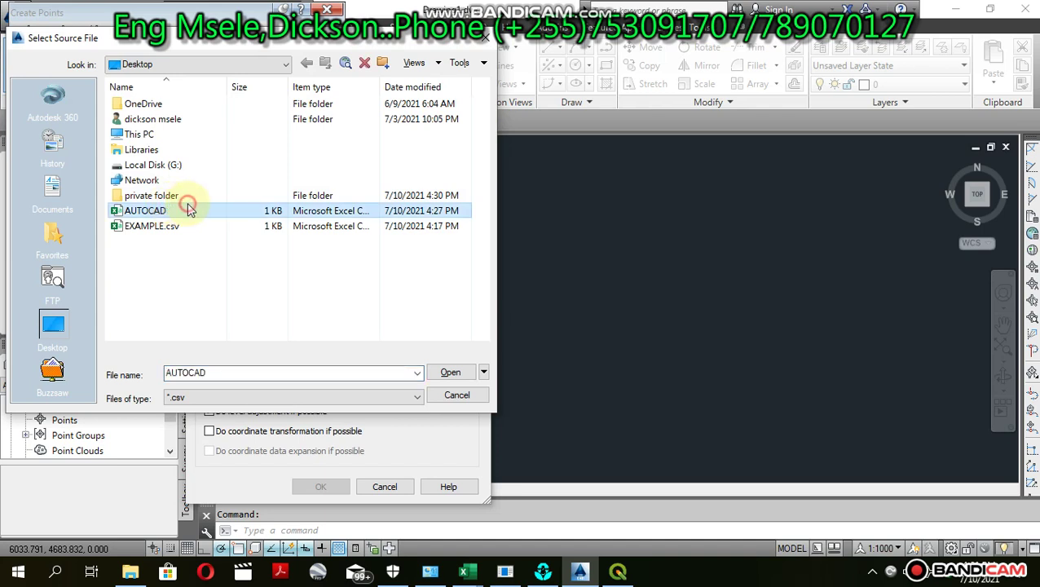
click(187, 210)
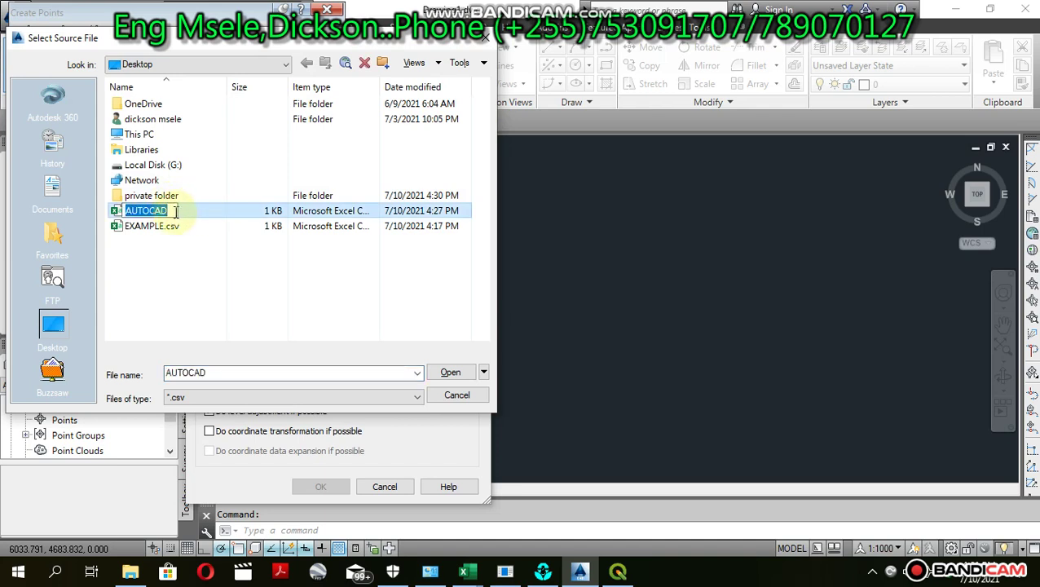
click(172, 210)
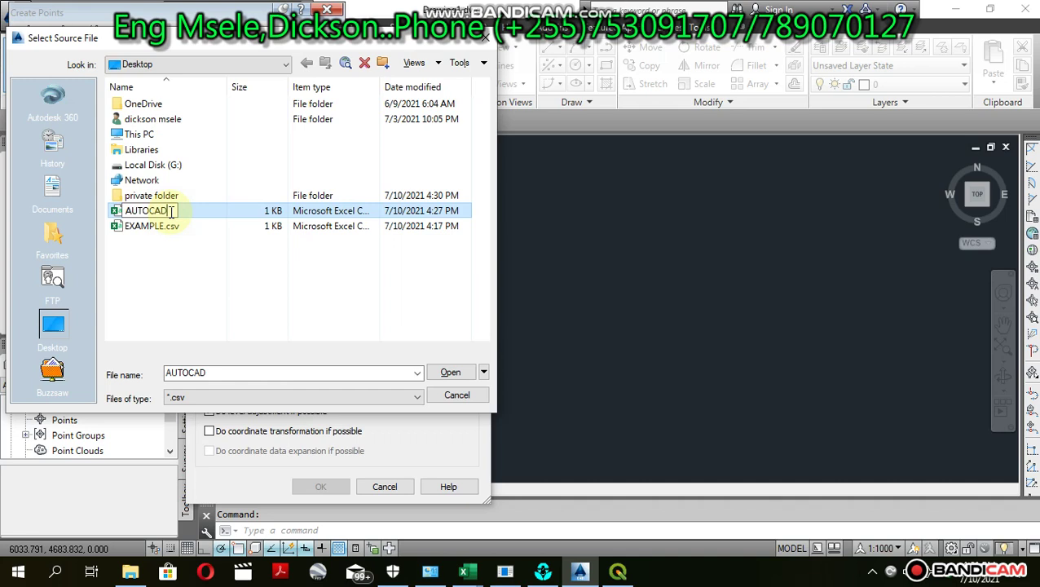
text(.csv)
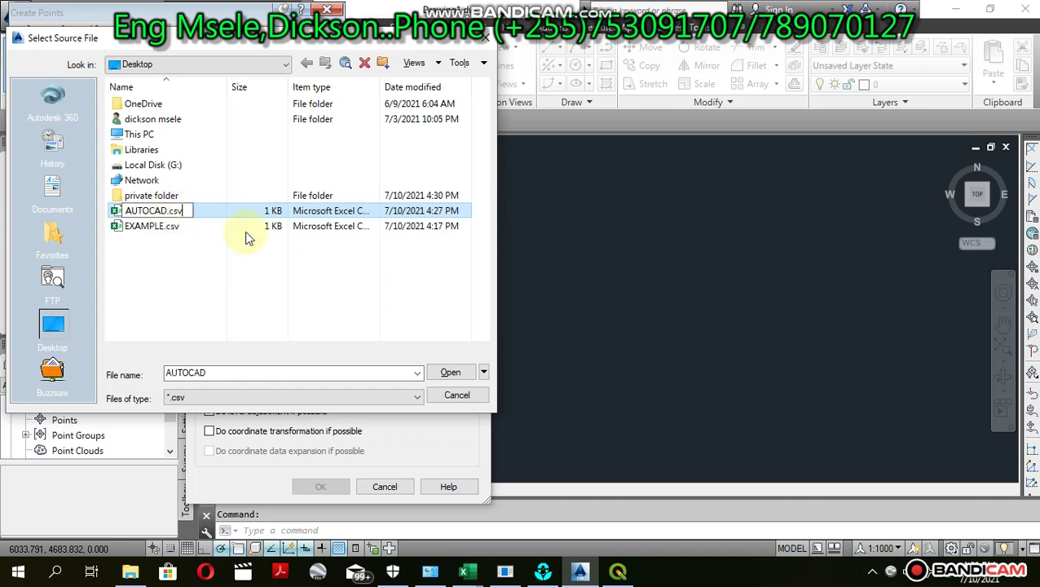
click(447, 312)
mouse_move(468, 575)
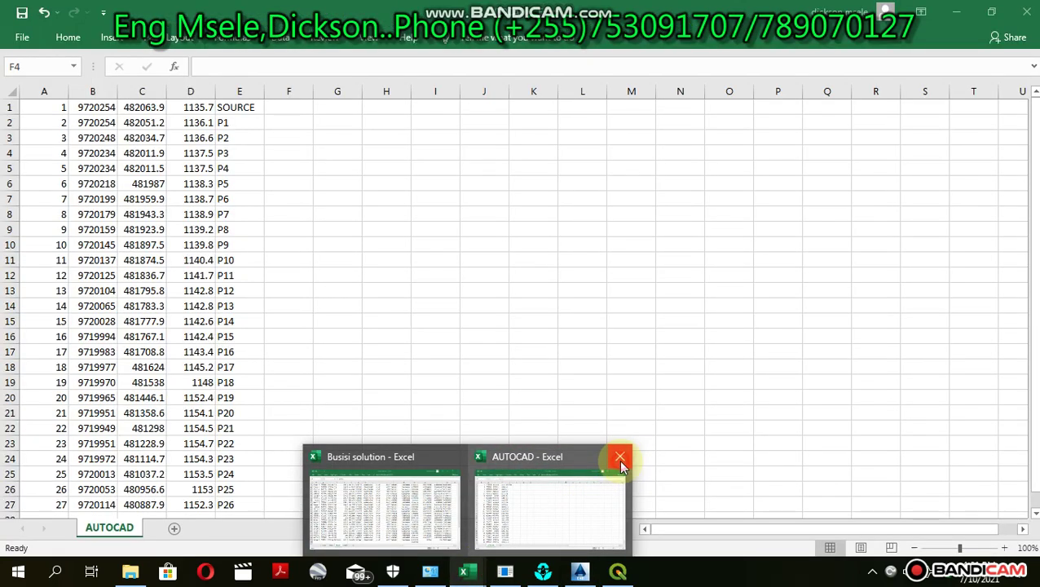
click(620, 457)
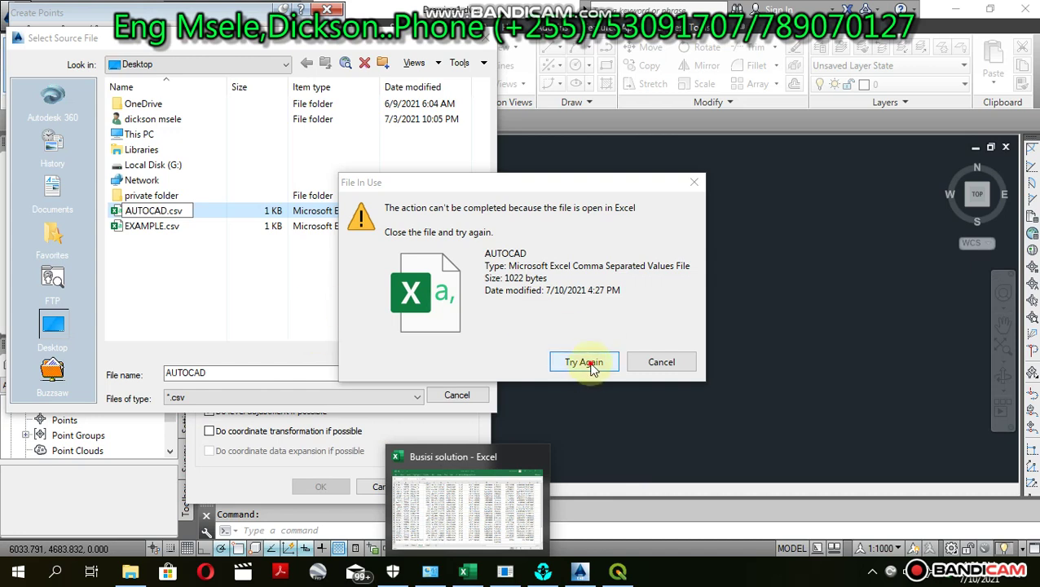
click(590, 363)
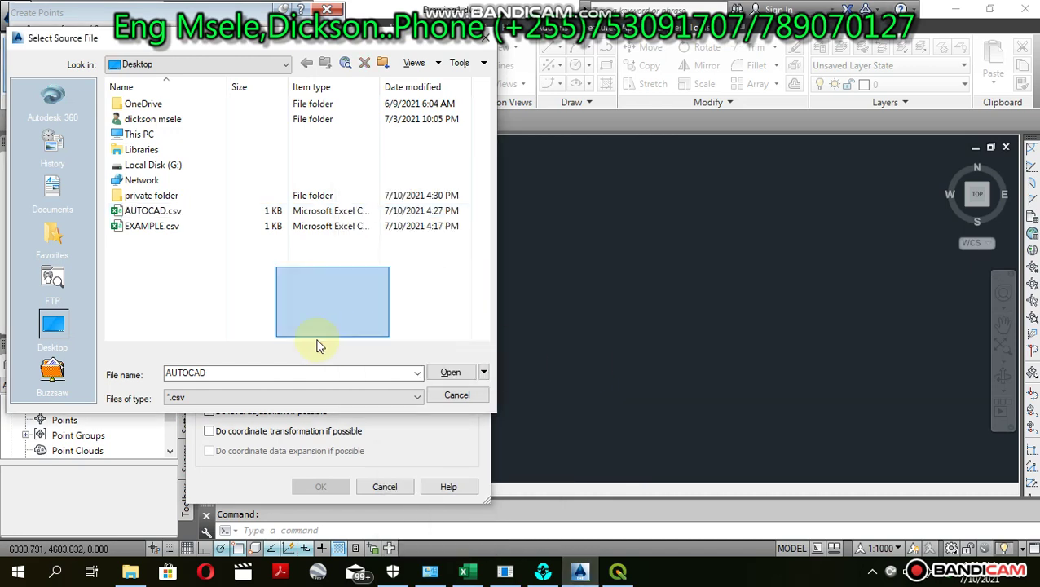
Step: Add AUTOCAD.csv to the point import and choose the PNEZD (comma delimited) point file format
click(170, 210)
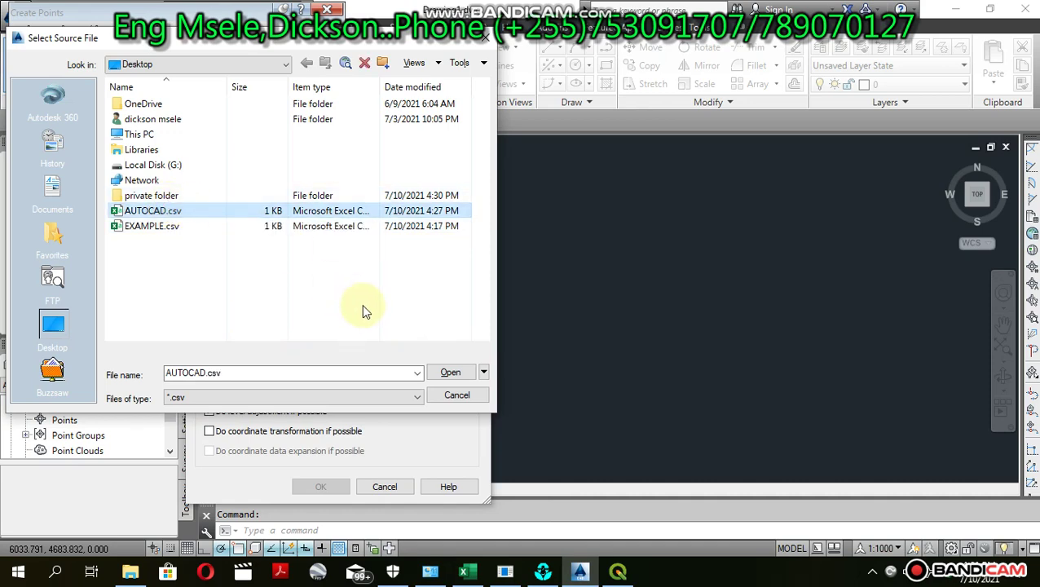
click(450, 371)
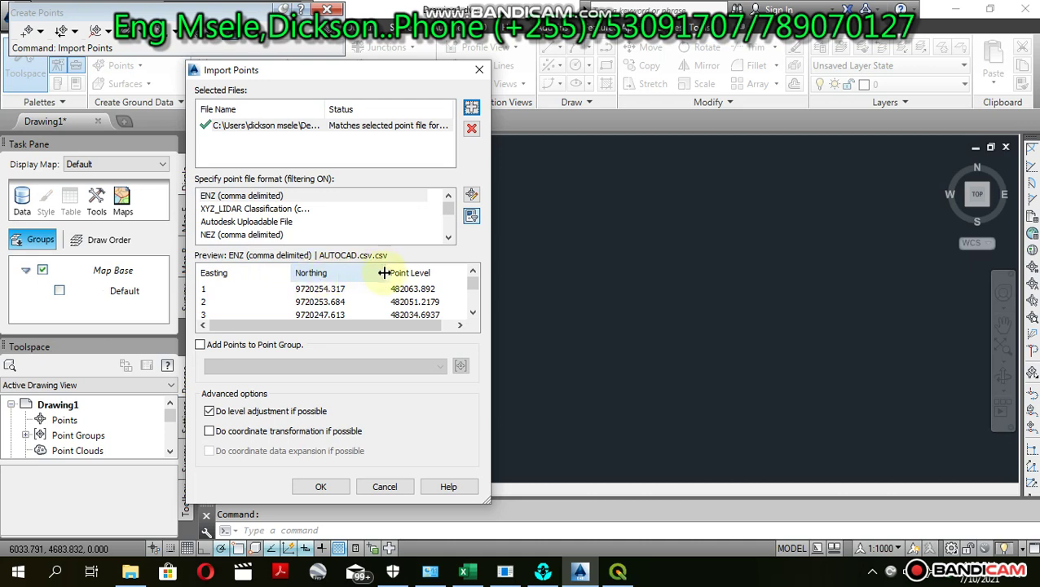
click(460, 325)
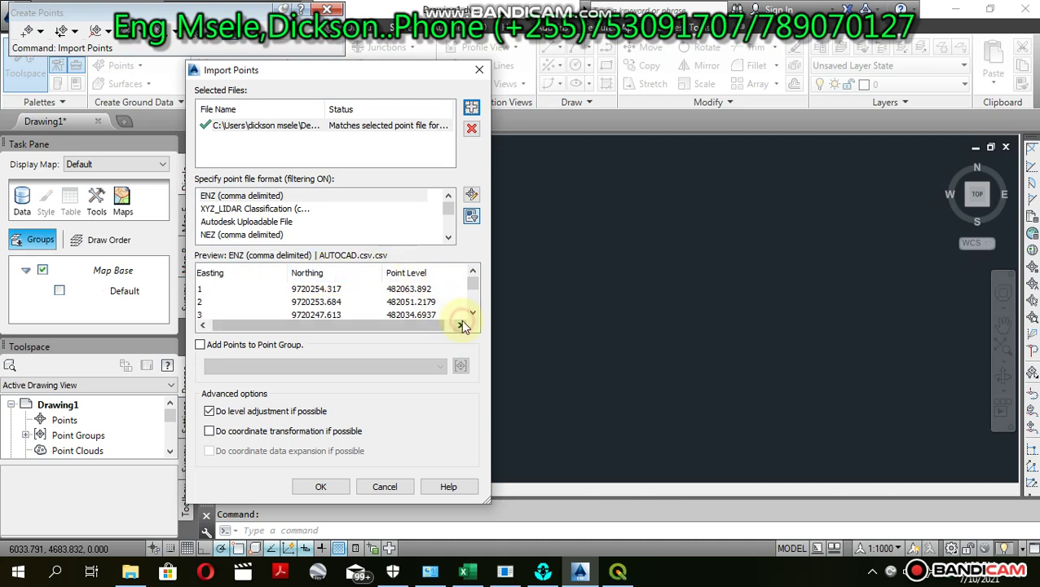
click(447, 220)
drag(447, 220, 450, 230)
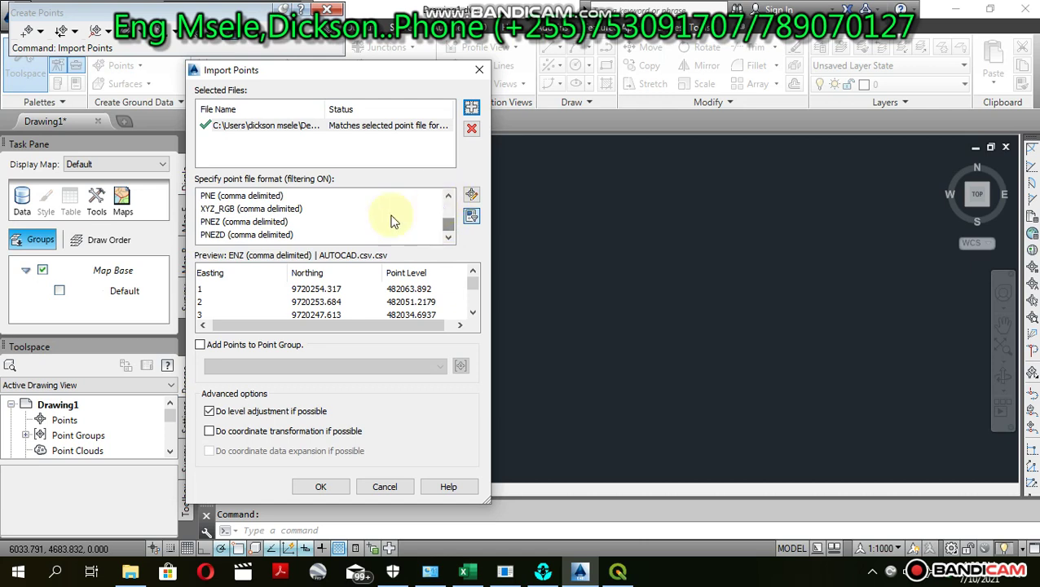
click(220, 236)
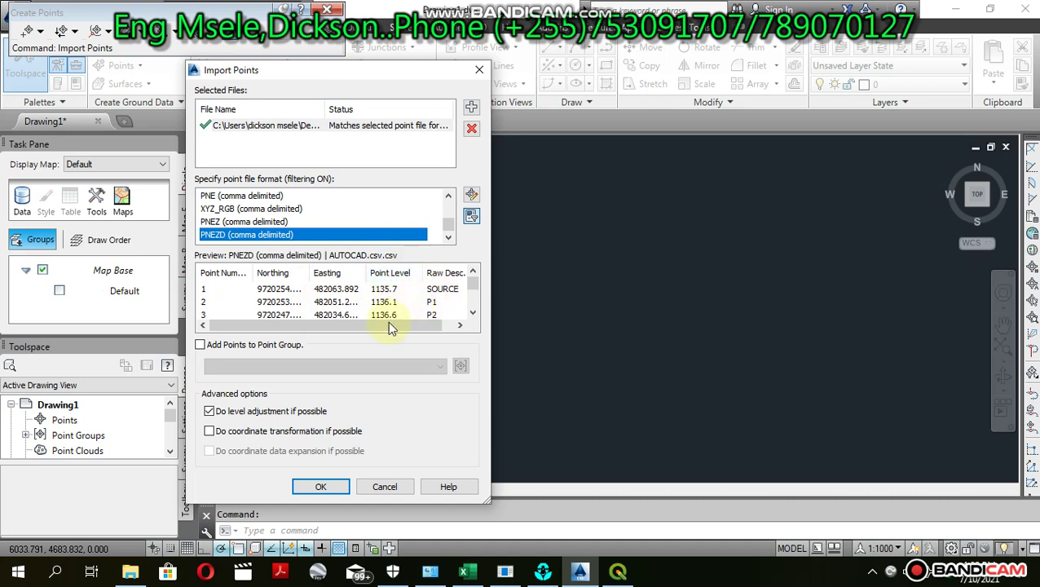
Step: Enable adding the points to a point group and import the points into the drawing
click(200, 346)
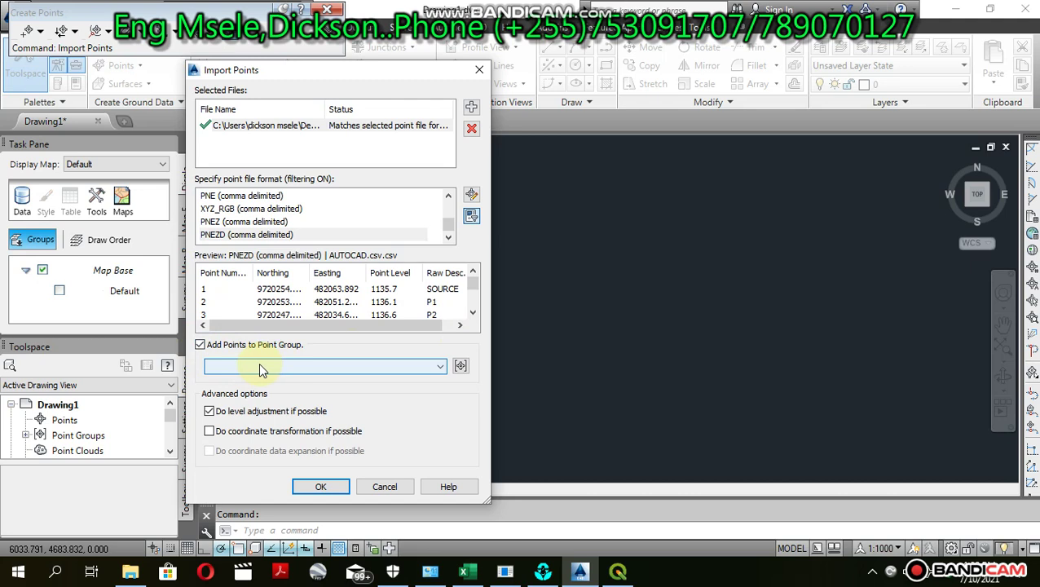
click(434, 369)
click(406, 369)
click(355, 365)
click(356, 365)
click(325, 488)
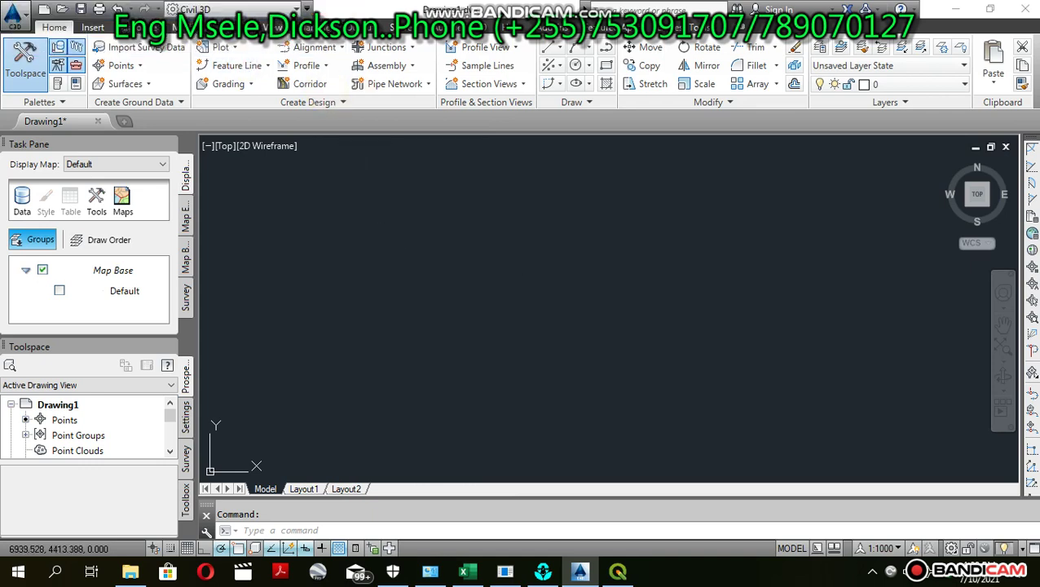
click(1003, 355)
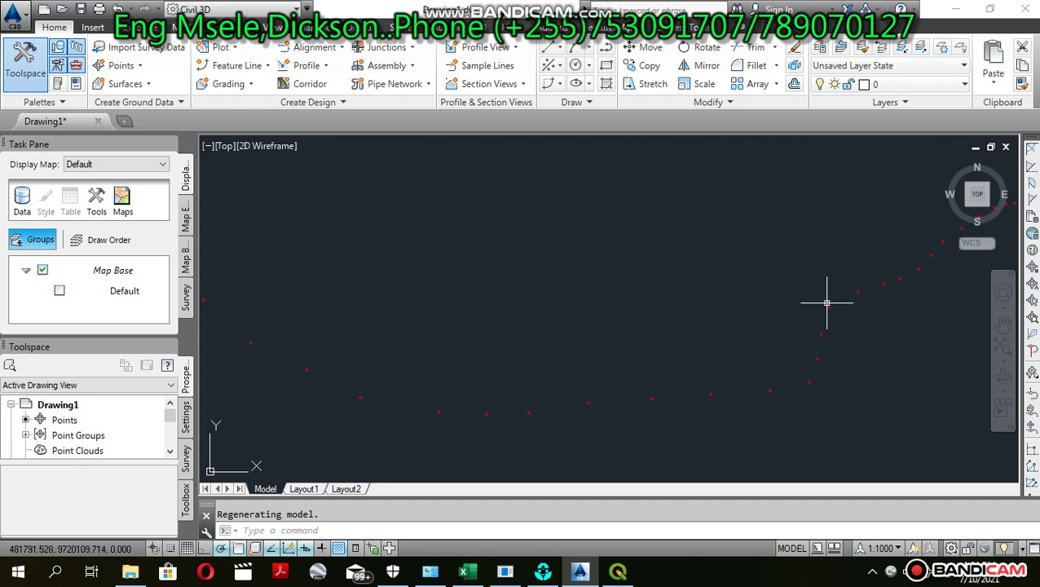
Step: Zoom out in the drawing to view the whole line of imported points
click(792, 235)
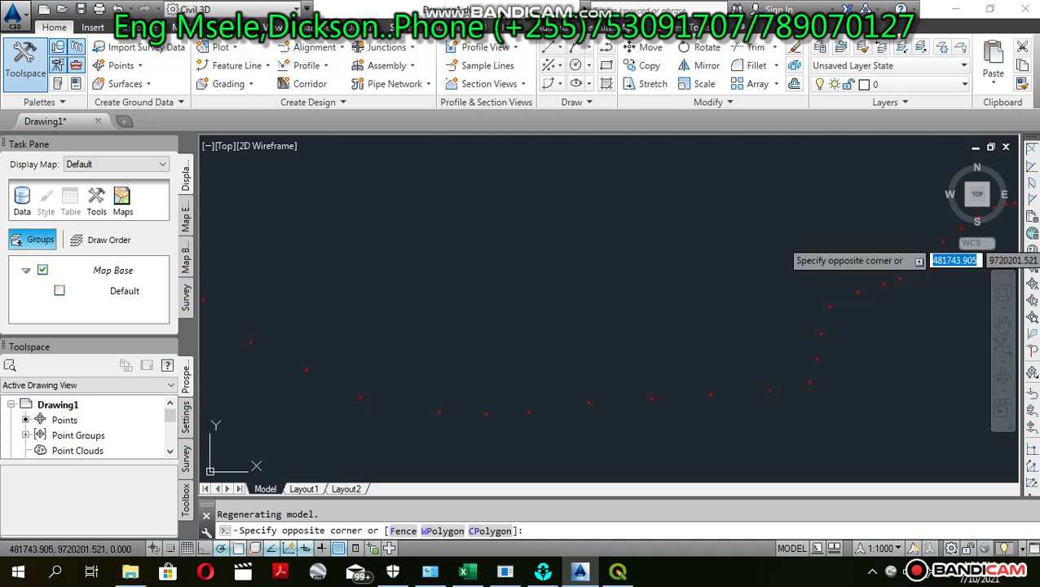
key(Escape)
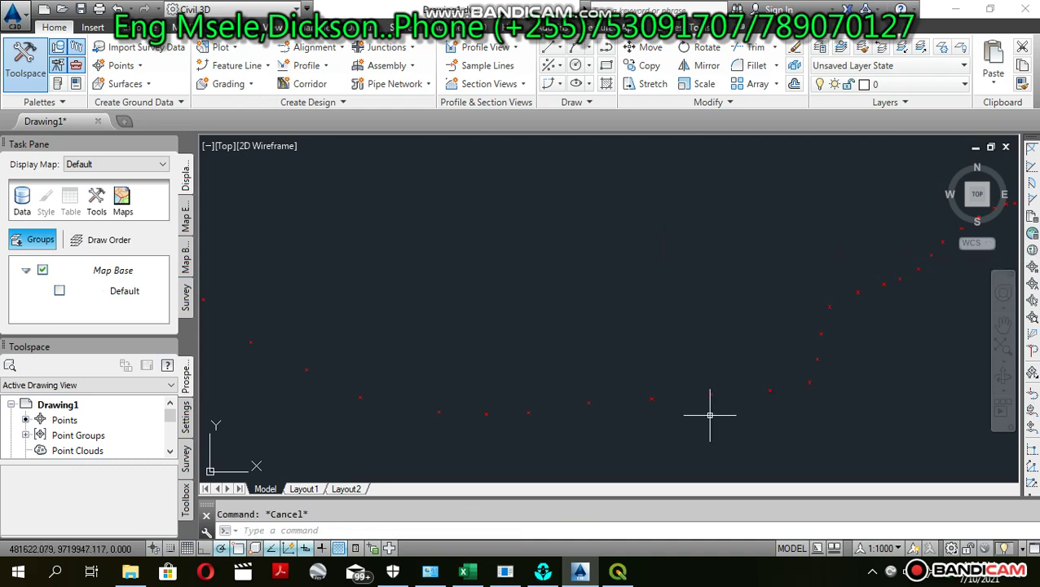
click(1003, 364)
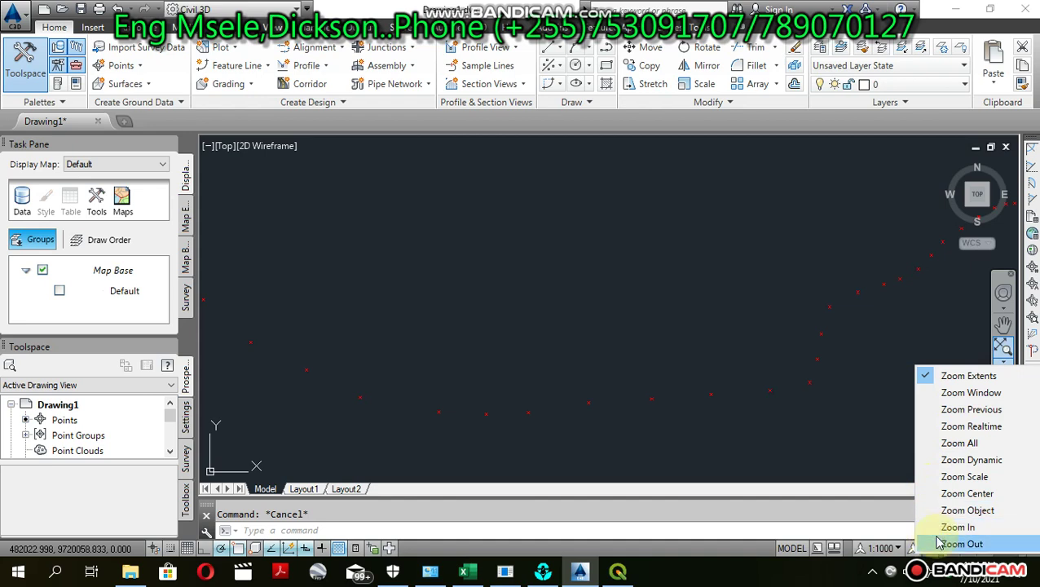
click(960, 543)
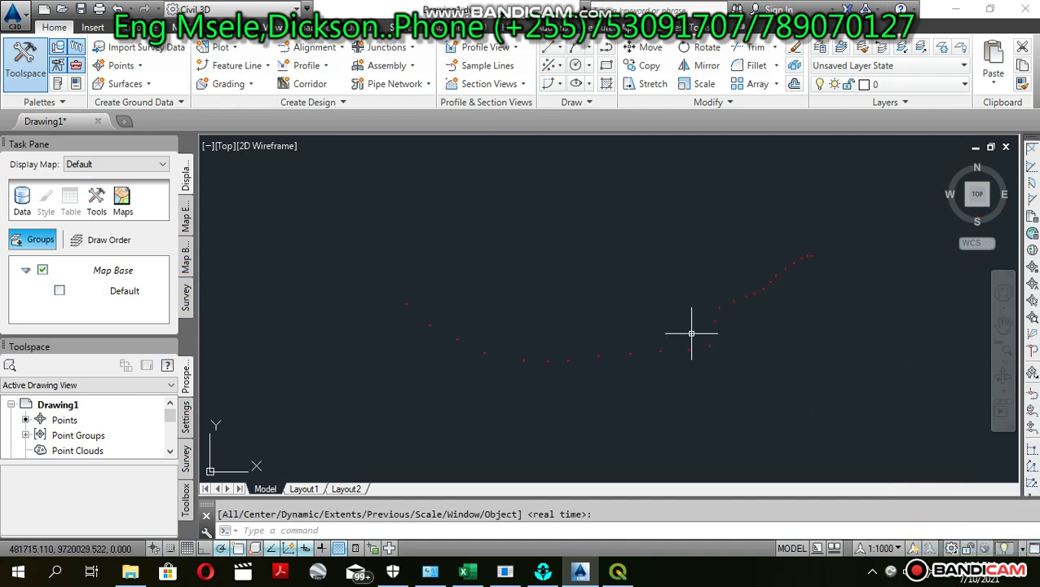
click(595, 322)
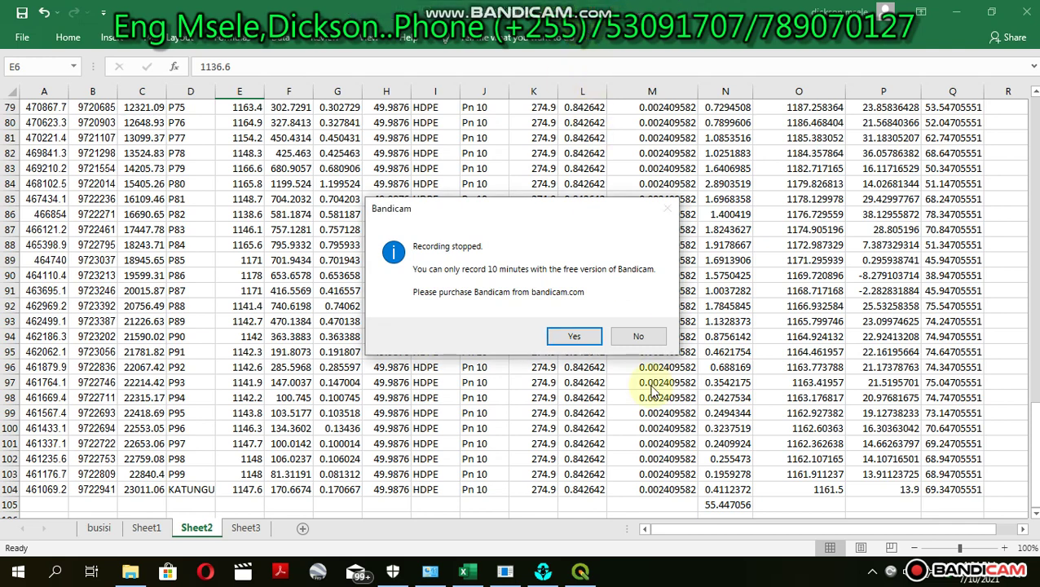
click(597, 338)
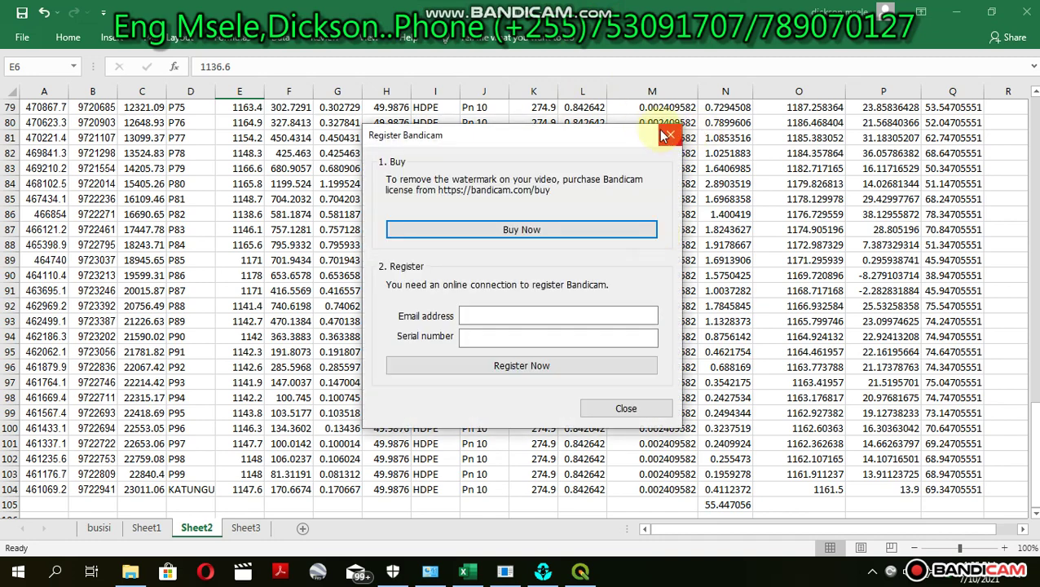
click(674, 132)
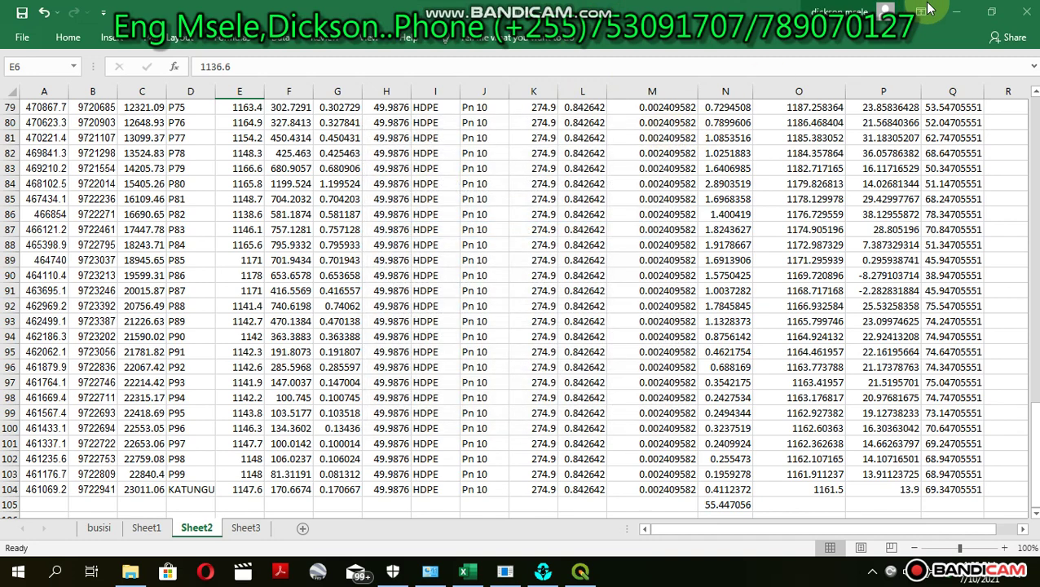
click(954, 13)
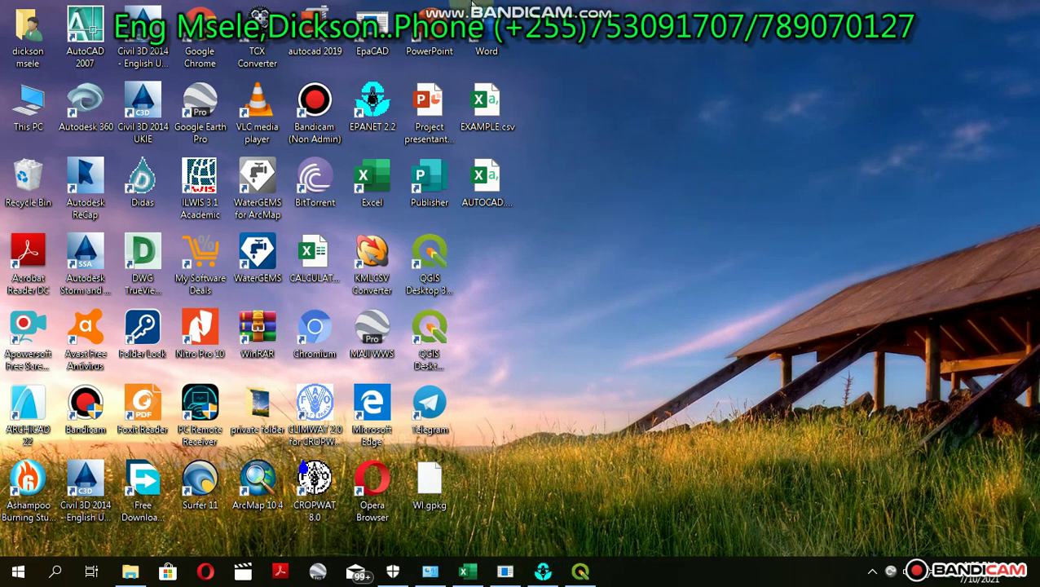
mouse_move(505, 10)
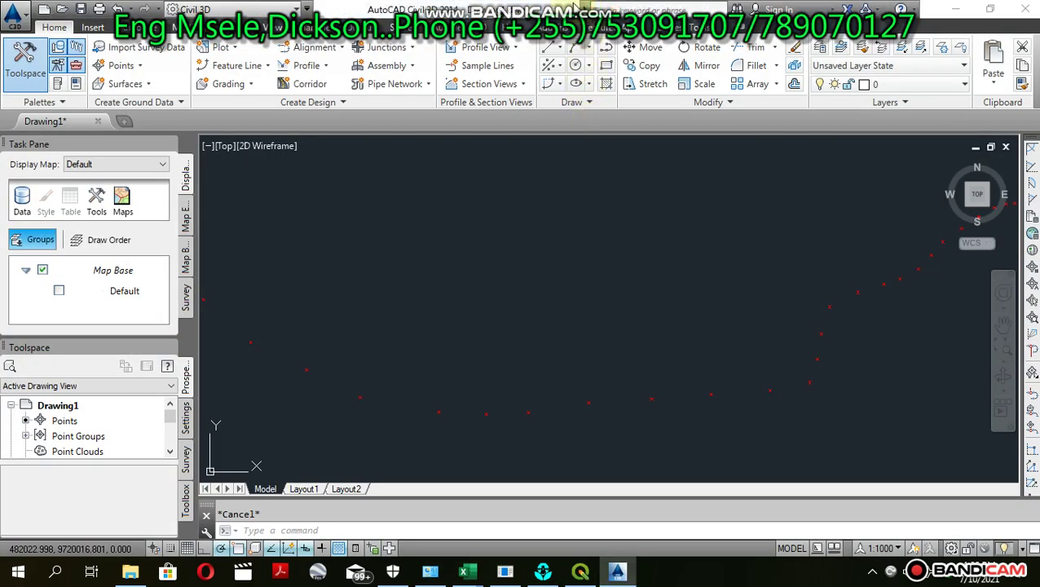
mouse_move(589, 6)
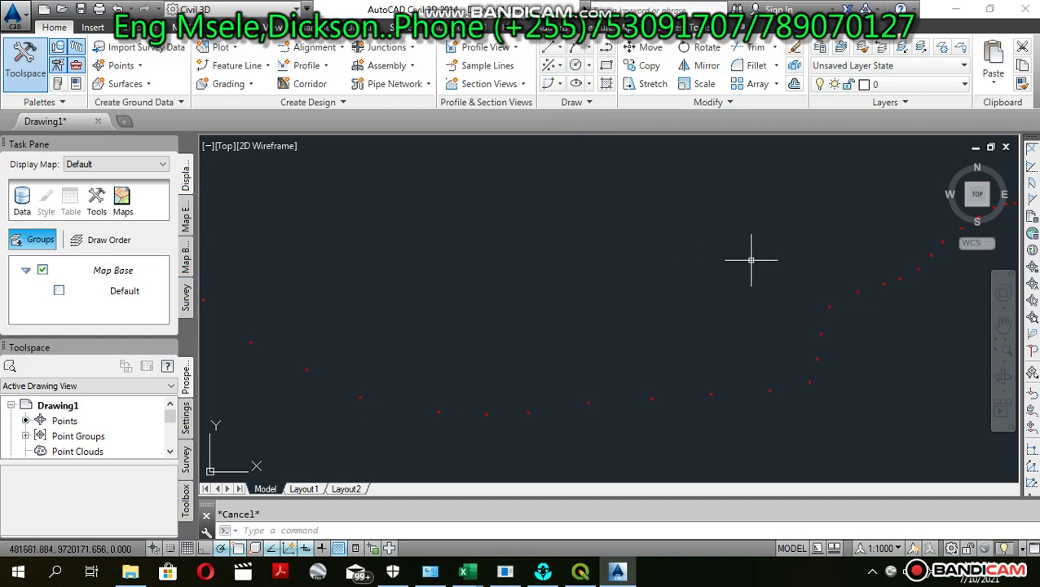
click(866, 365)
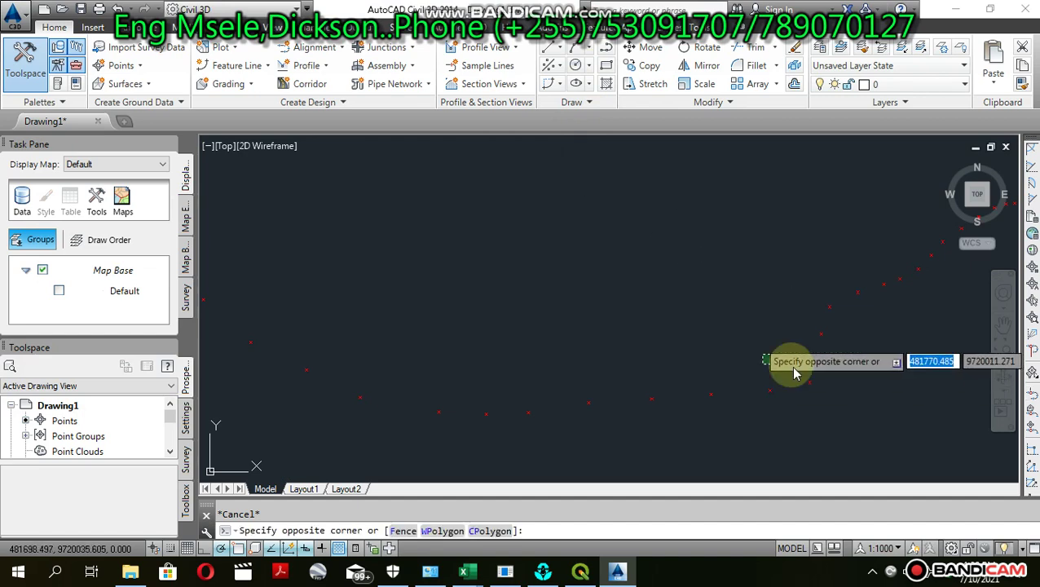
click(827, 373)
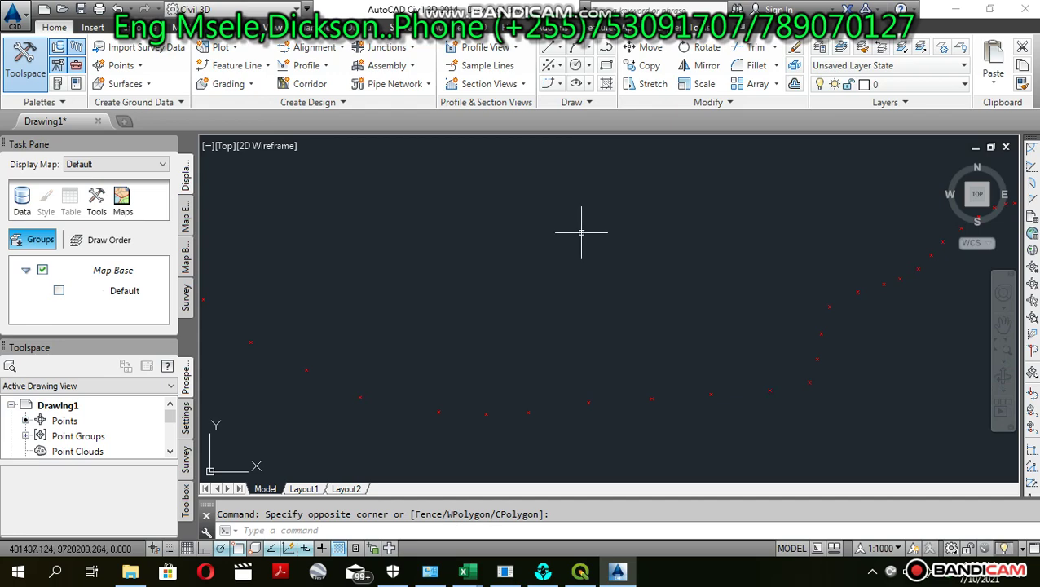
Step: Review the line creation options and switch to Excel to check the point numbers in EXAMPLE.csv
click(562, 51)
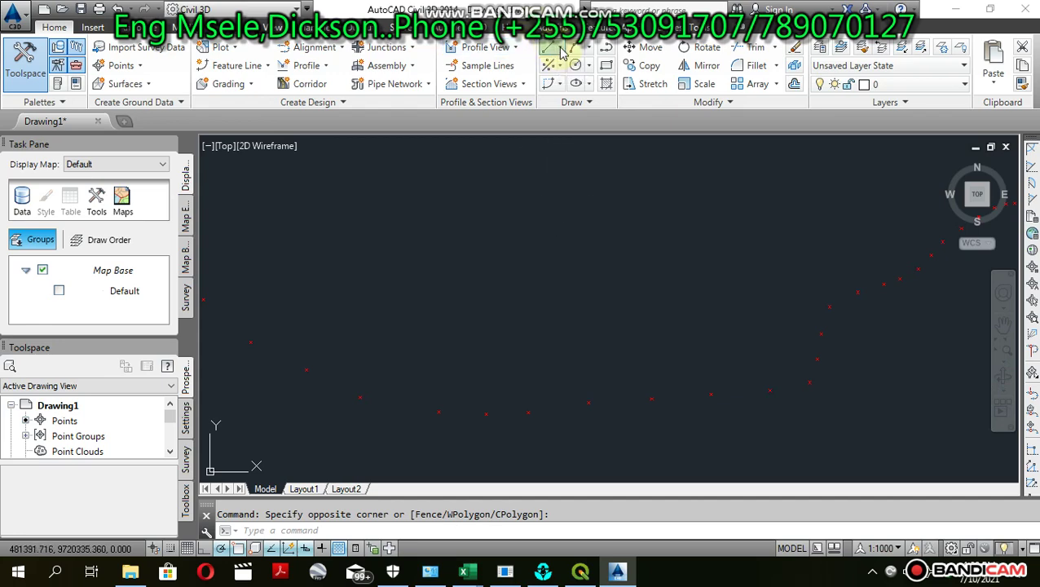
click(561, 52)
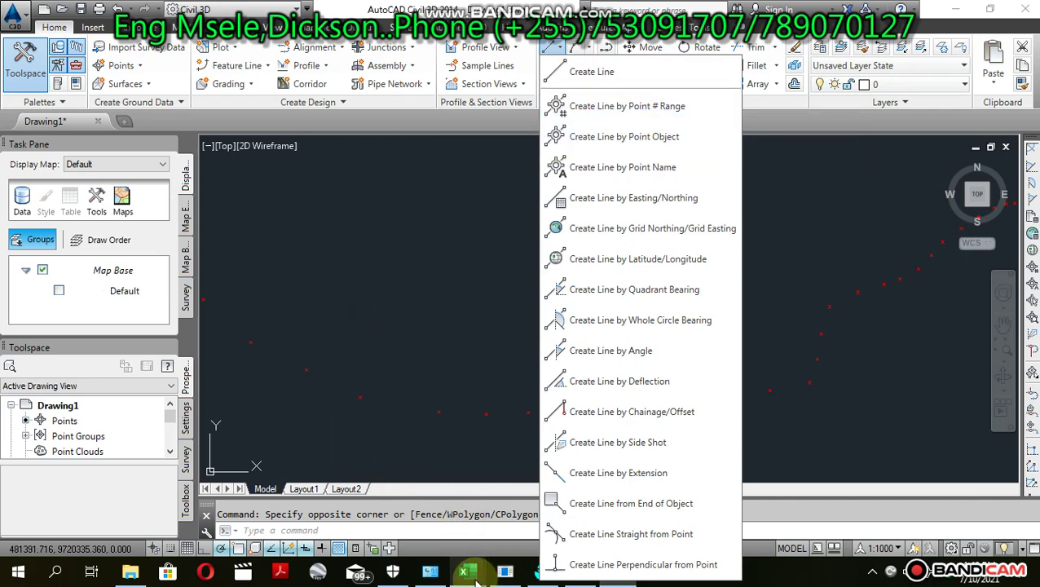
mouse_move(463, 570)
click(547, 515)
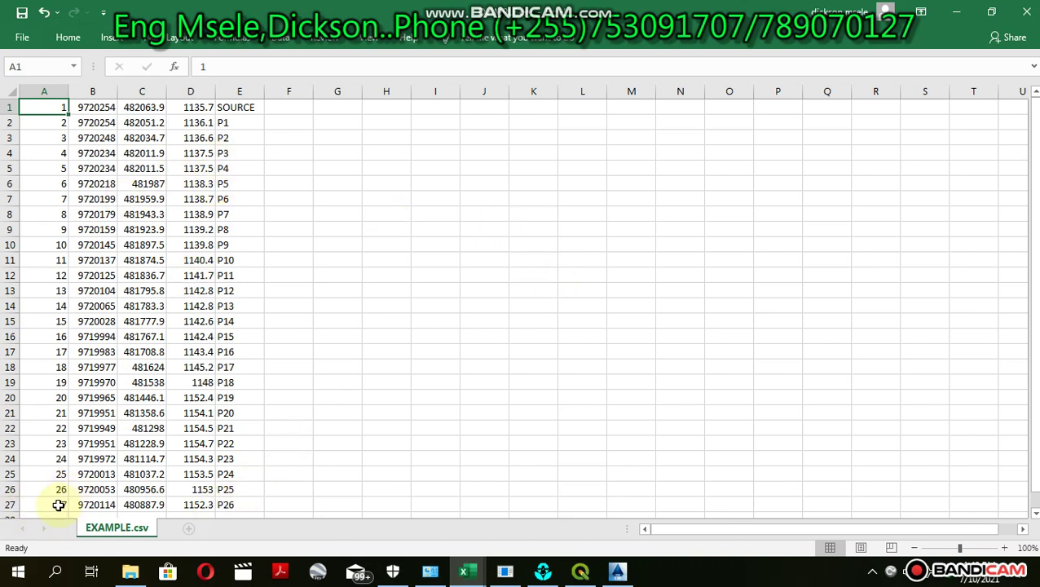
click(956, 11)
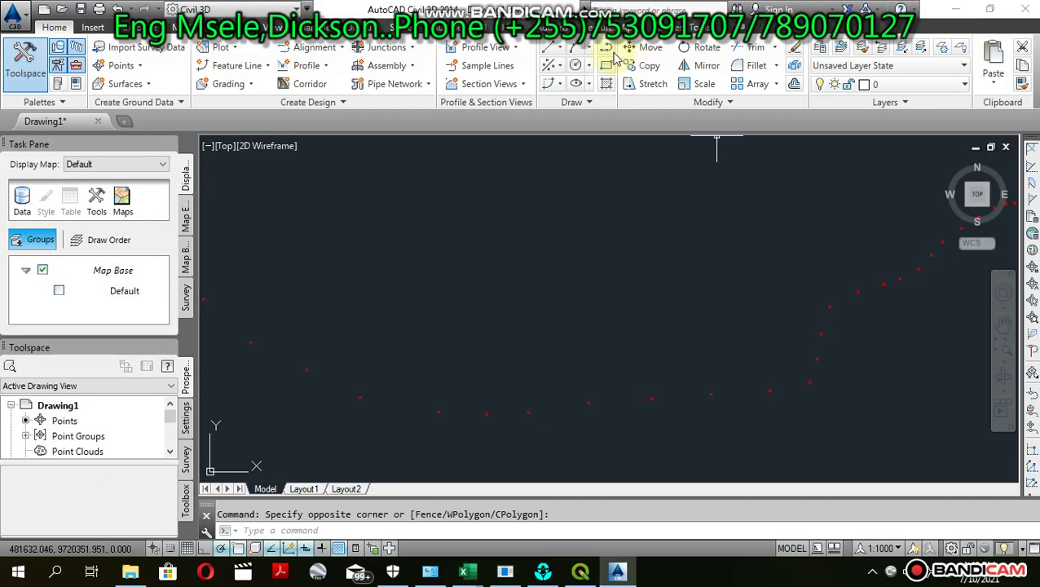
Step: Create a line by point number range through the imported points 1-27 and end the command
click(561, 52)
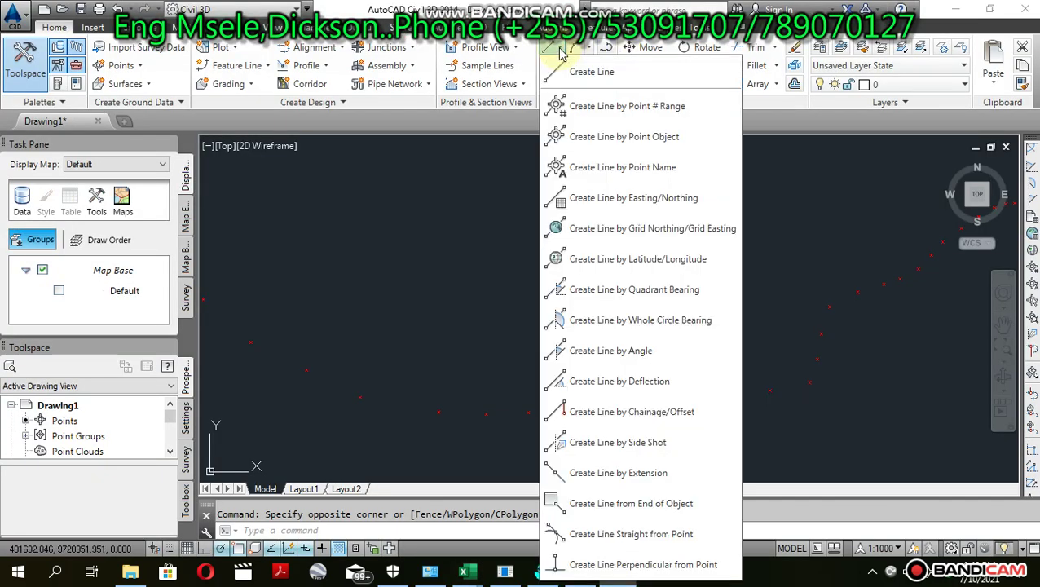
click(605, 114)
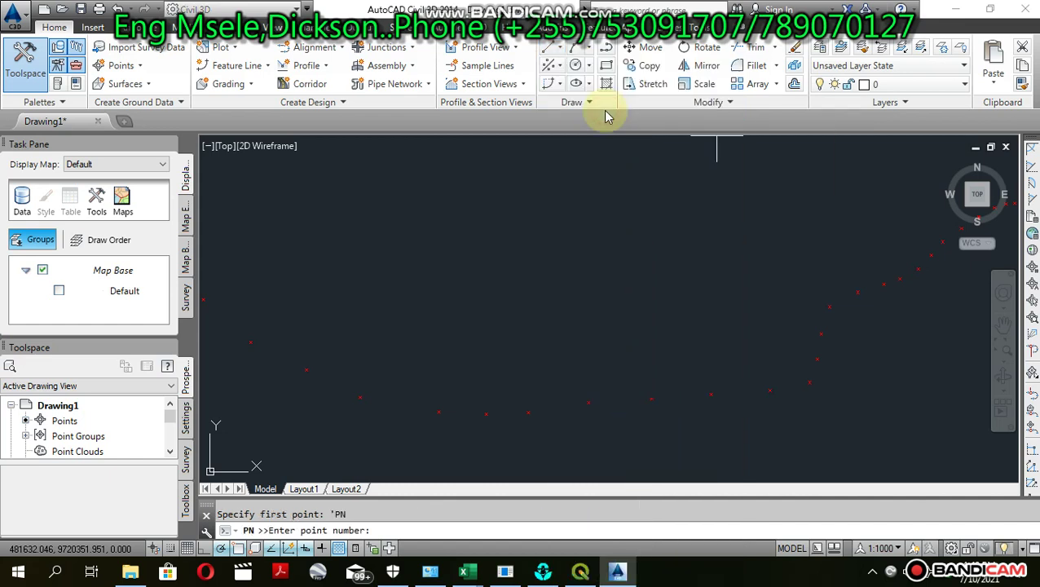
click(651, 267)
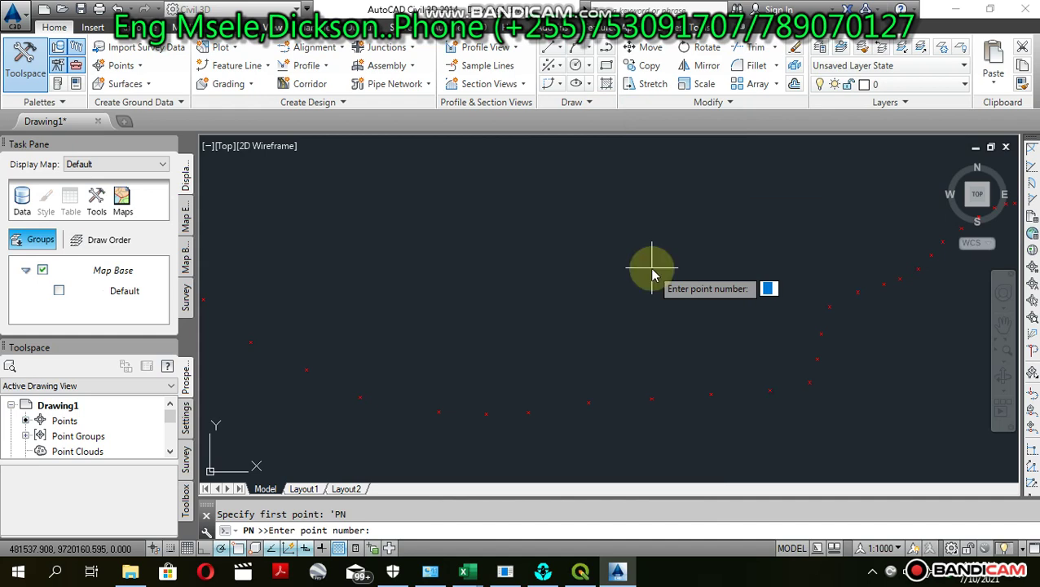
text(1-)
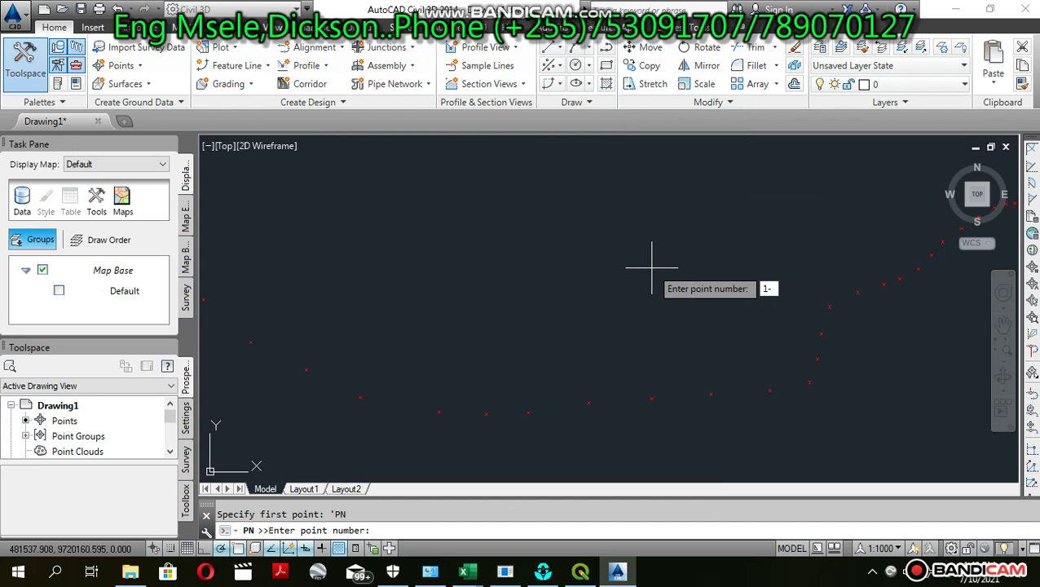
text(27)
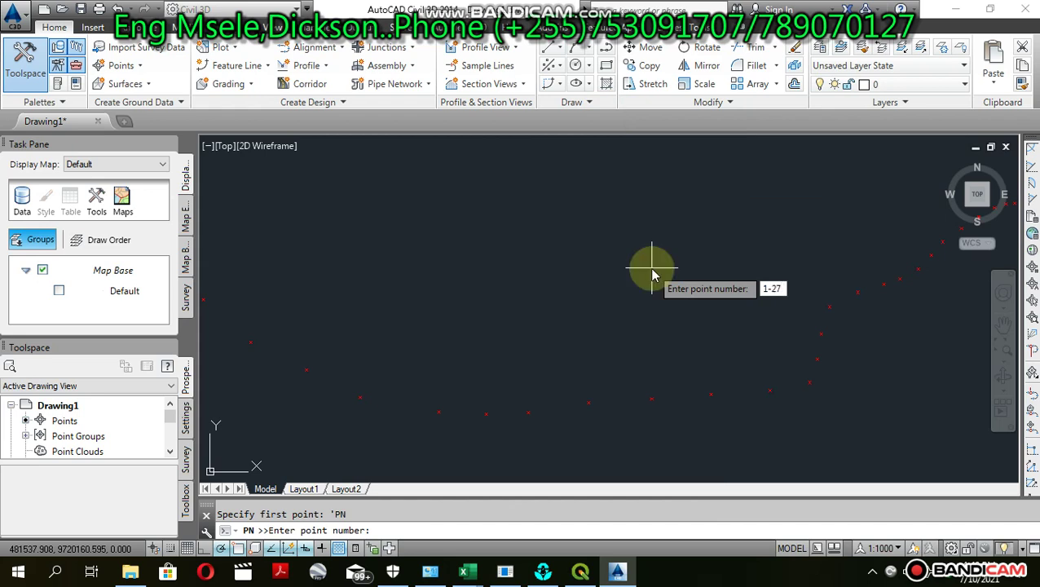
key(Return)
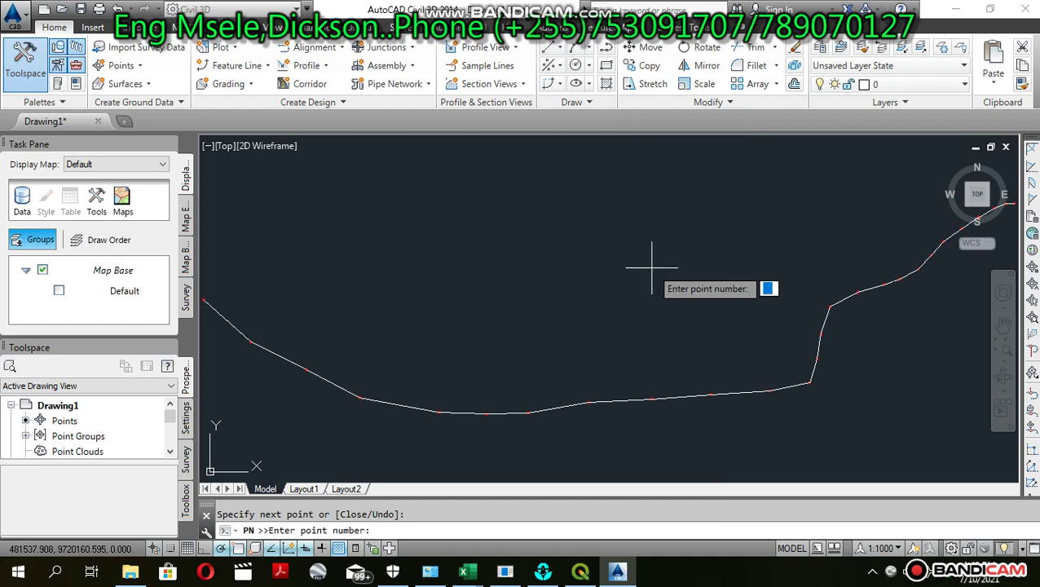
key(Return)
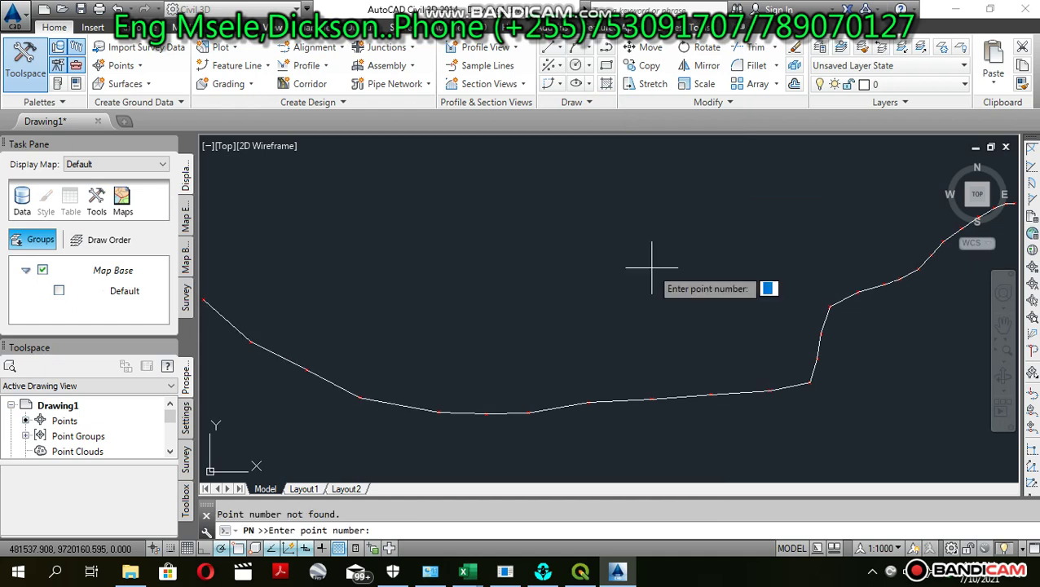
key(Escape)
key(Escape)
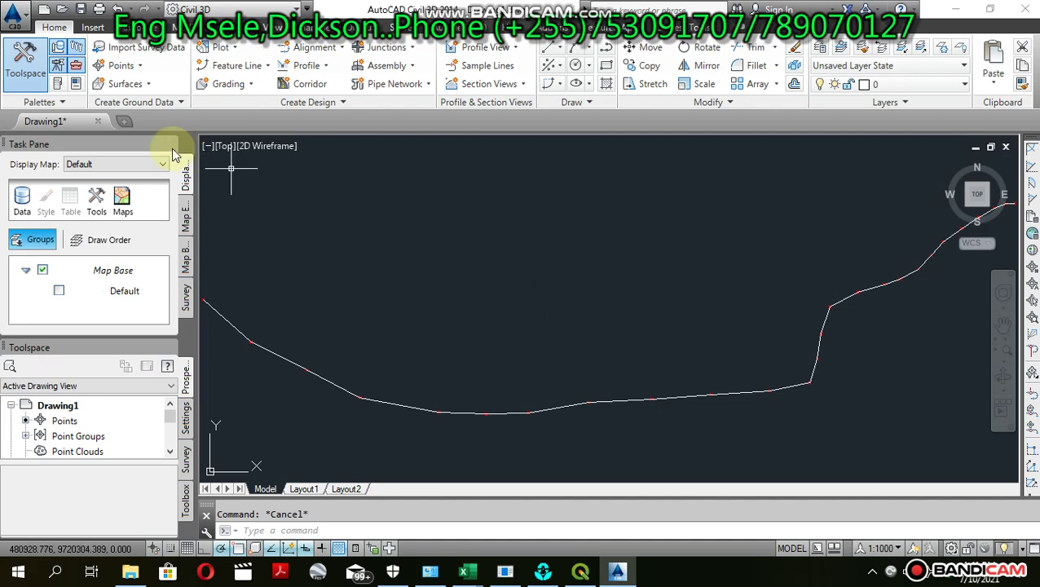
click(25, 16)
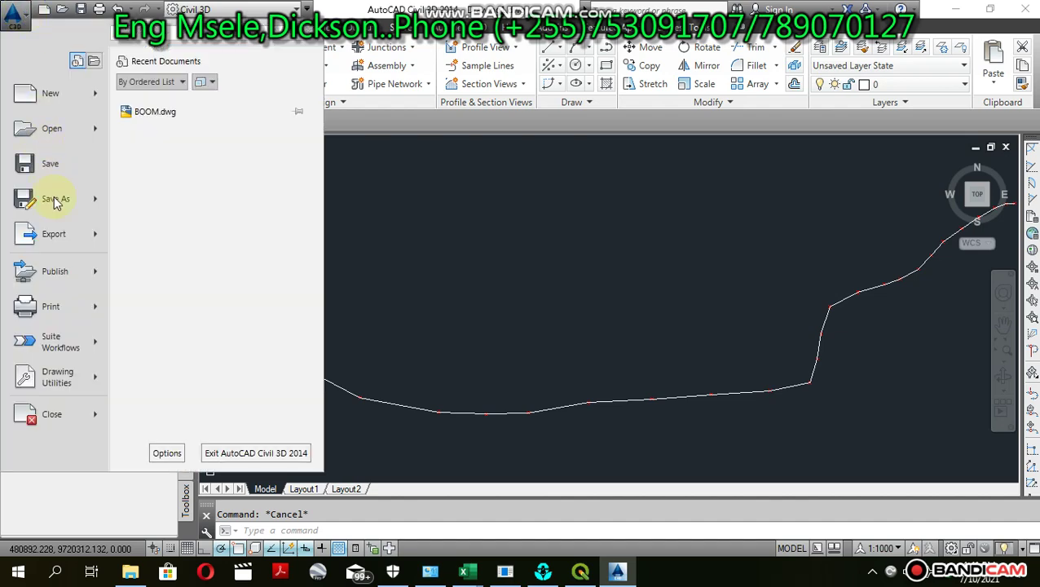
key(Escape)
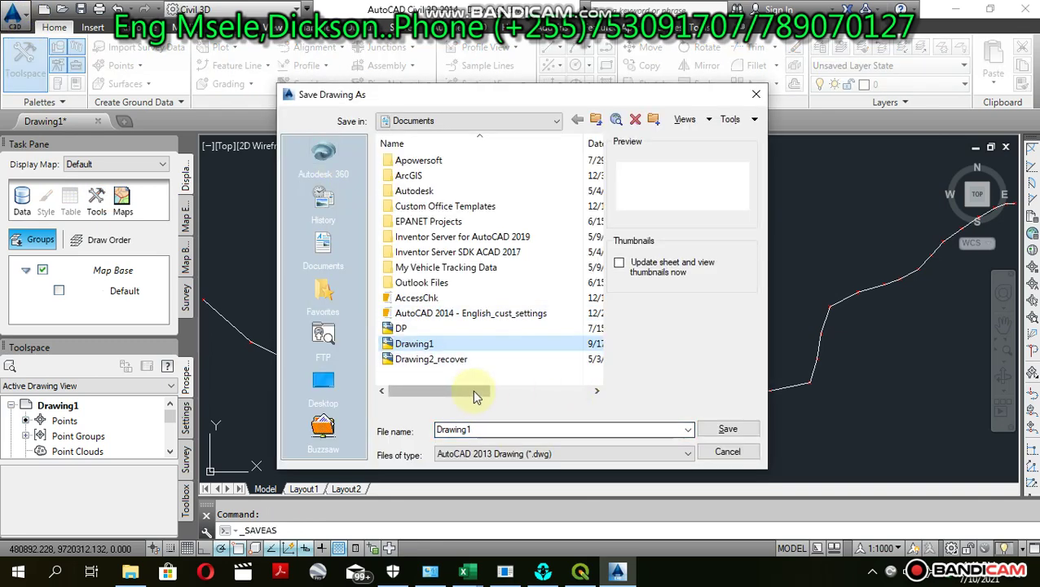
click(323, 381)
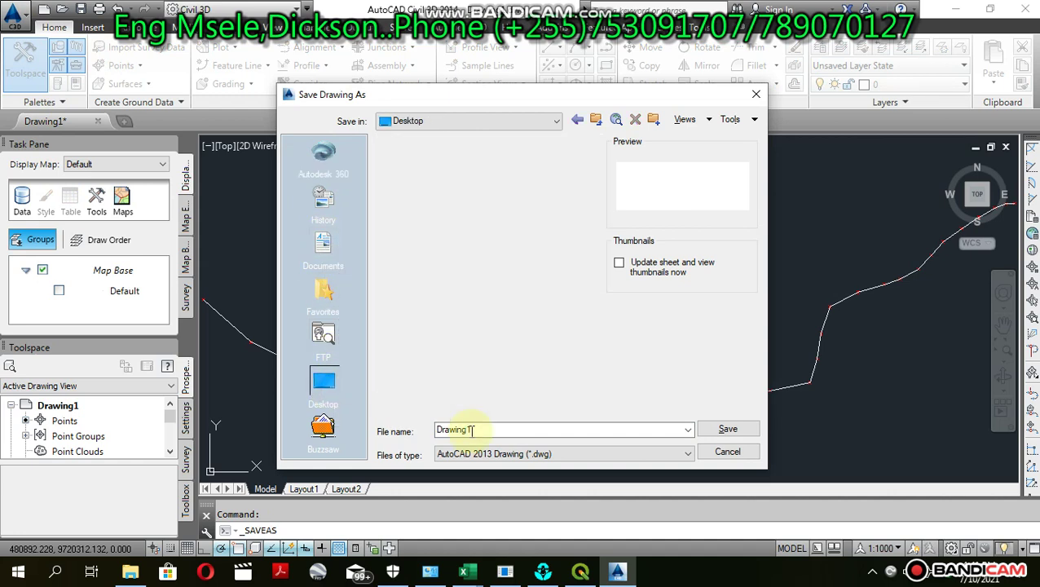
double_click(524, 430)
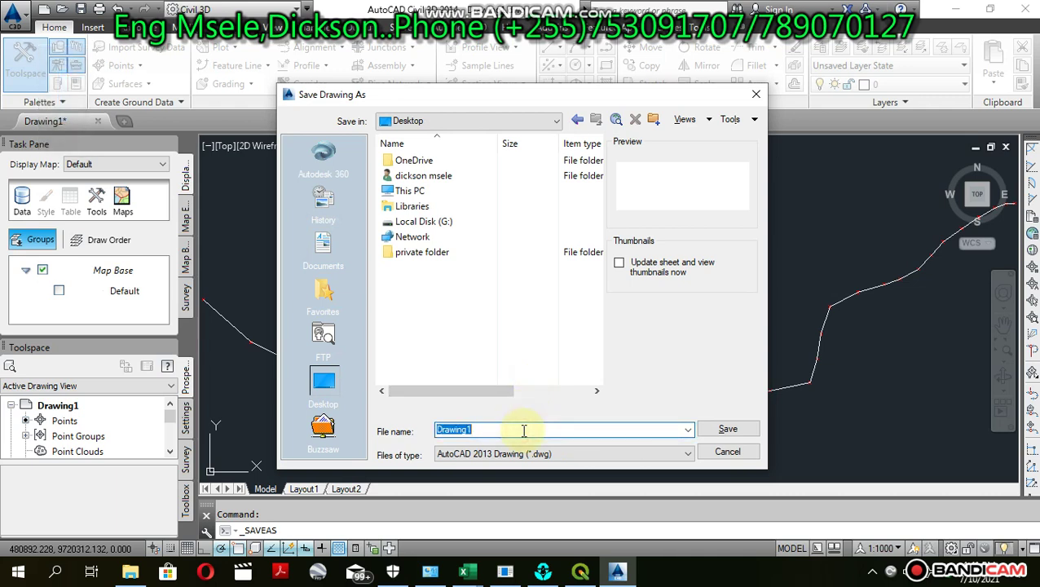
text(n)
key(BackSpace)
text(boom)
key(BackSpace)
key(BackSpace)
key(BackSpace)
text(BOOM)
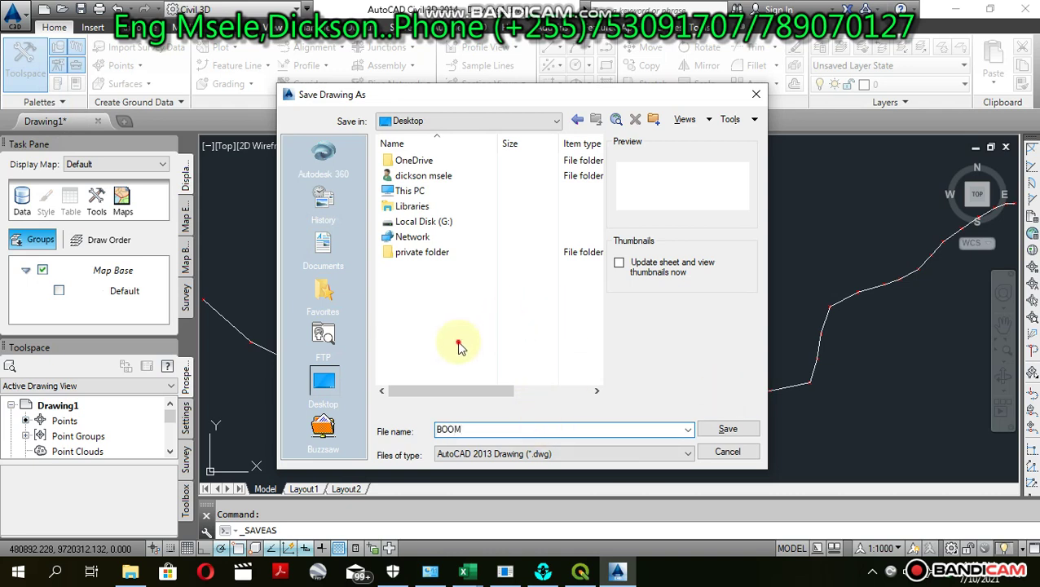
click(626, 455)
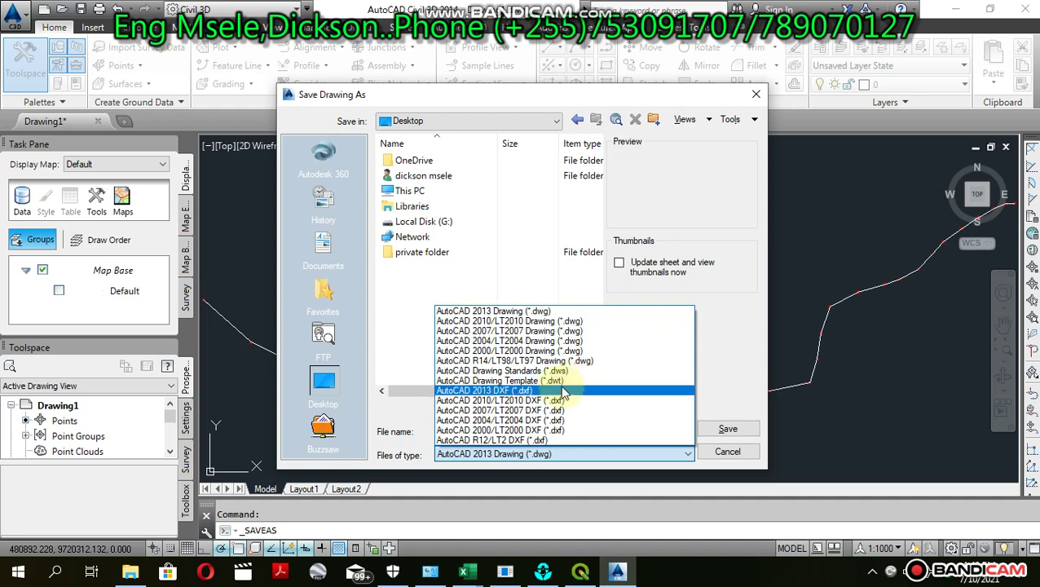
click(751, 95)
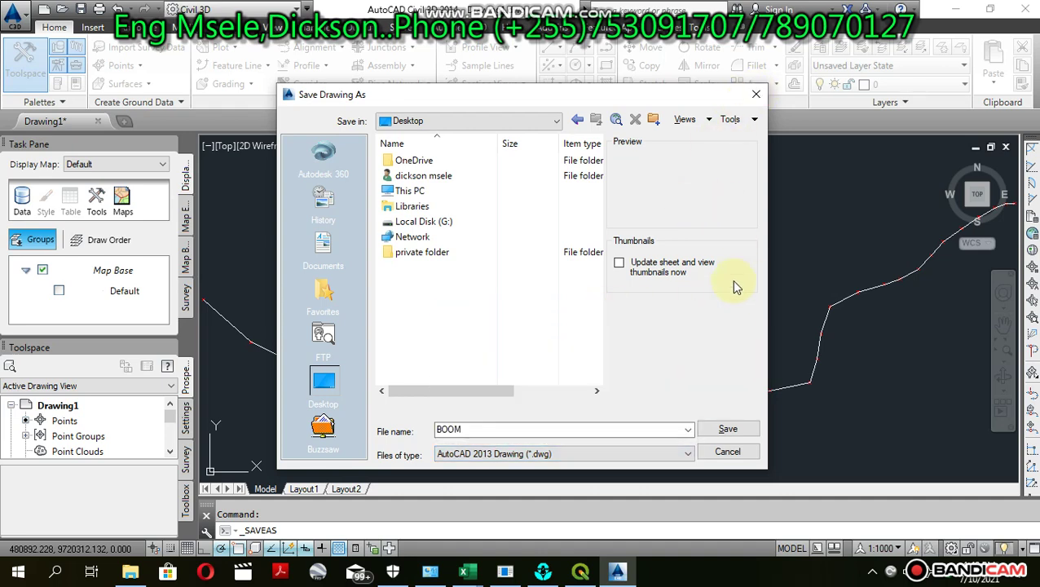
click(726, 453)
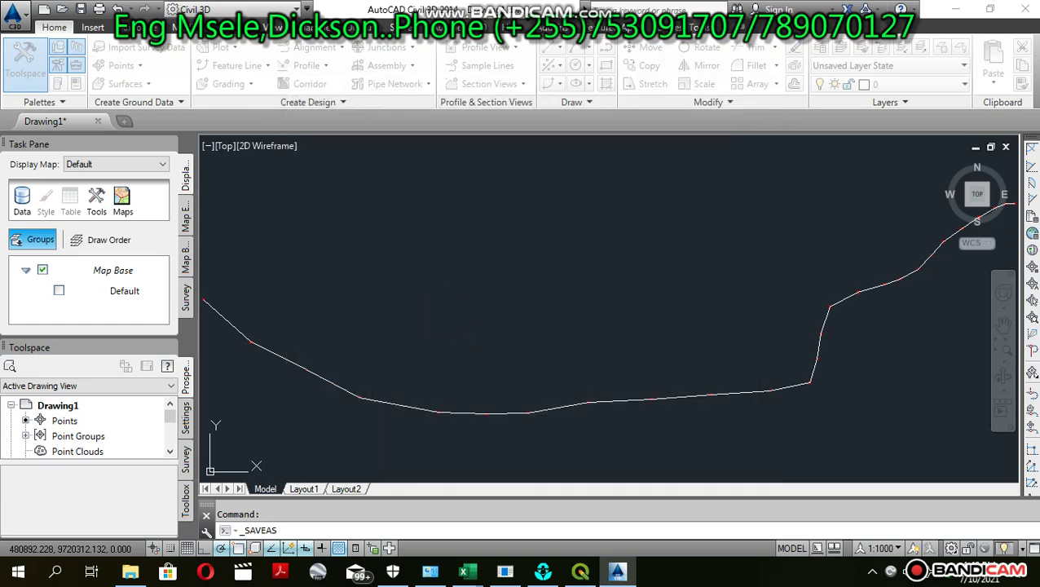
Step: Save a copy of the drawing to the Desktop as BOOM in AutoCAD 2013 DXF format
click(18, 17)
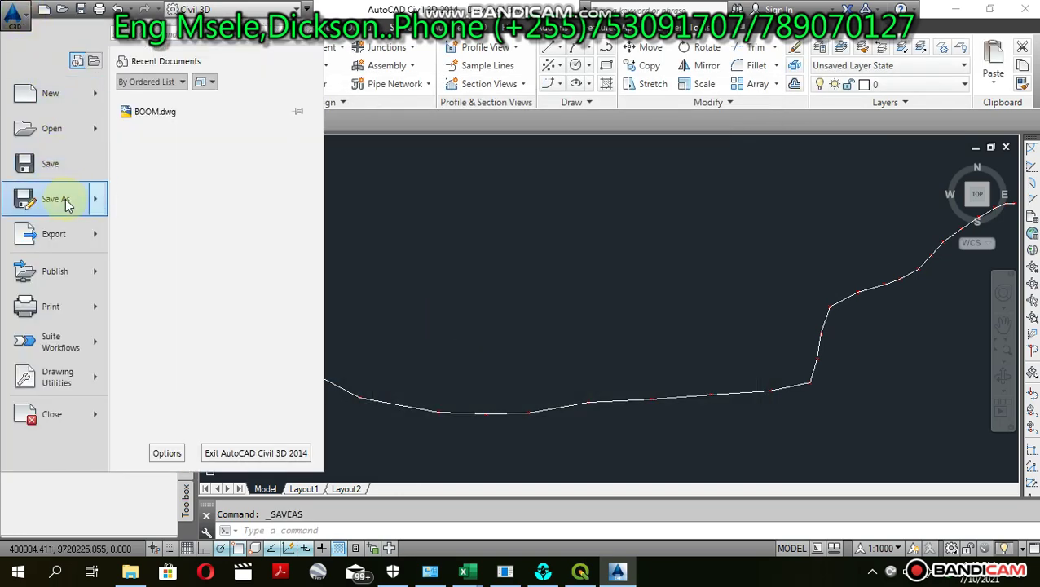
mouse_move(65, 202)
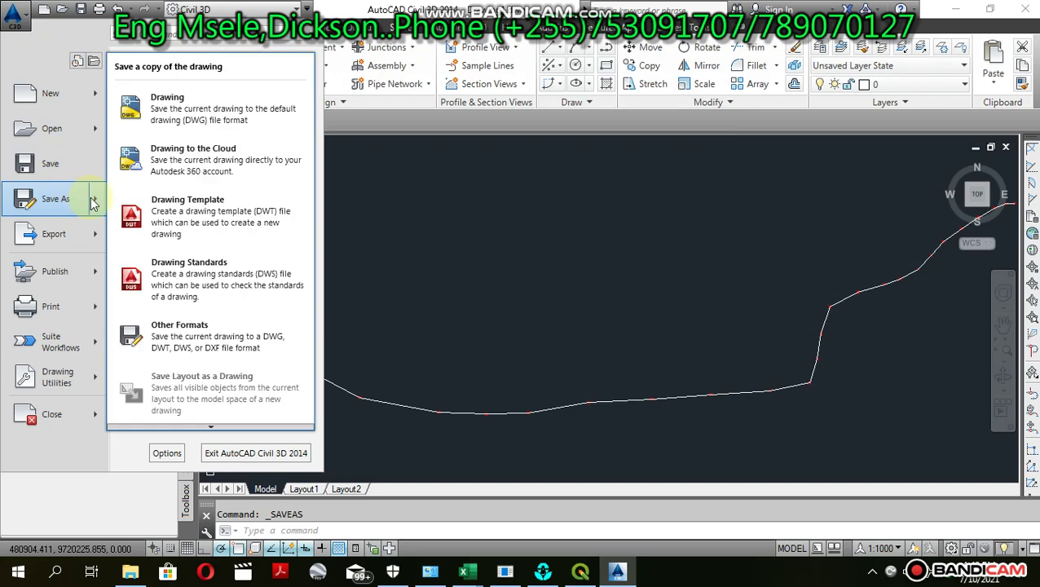
click(225, 349)
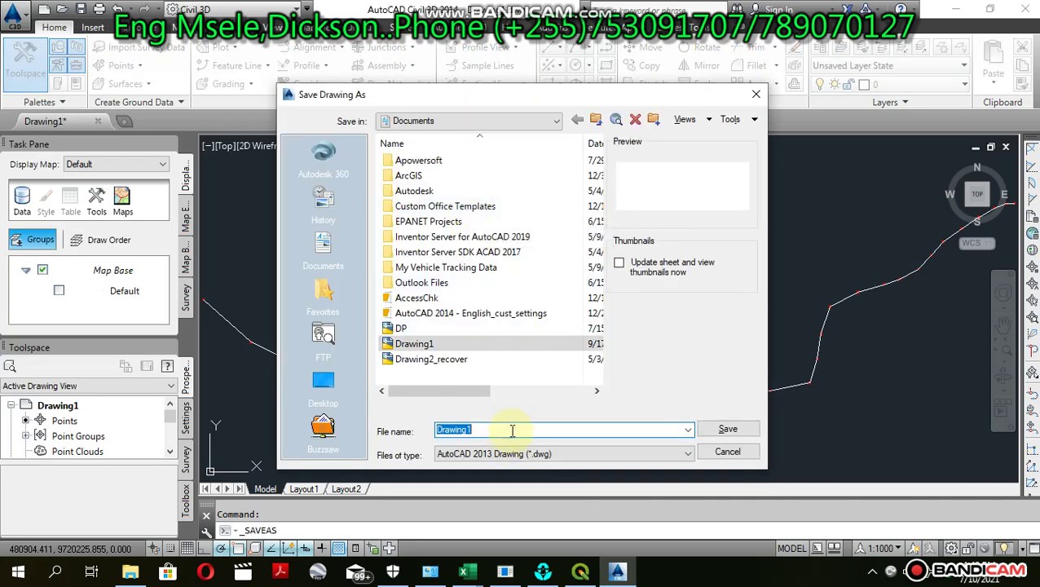
click(324, 379)
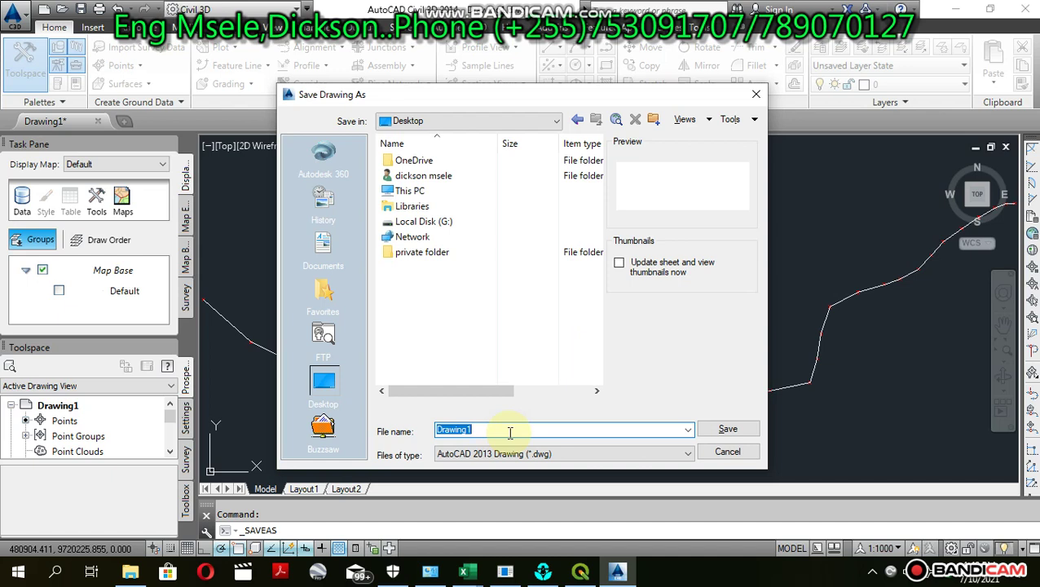
text(BOOM)
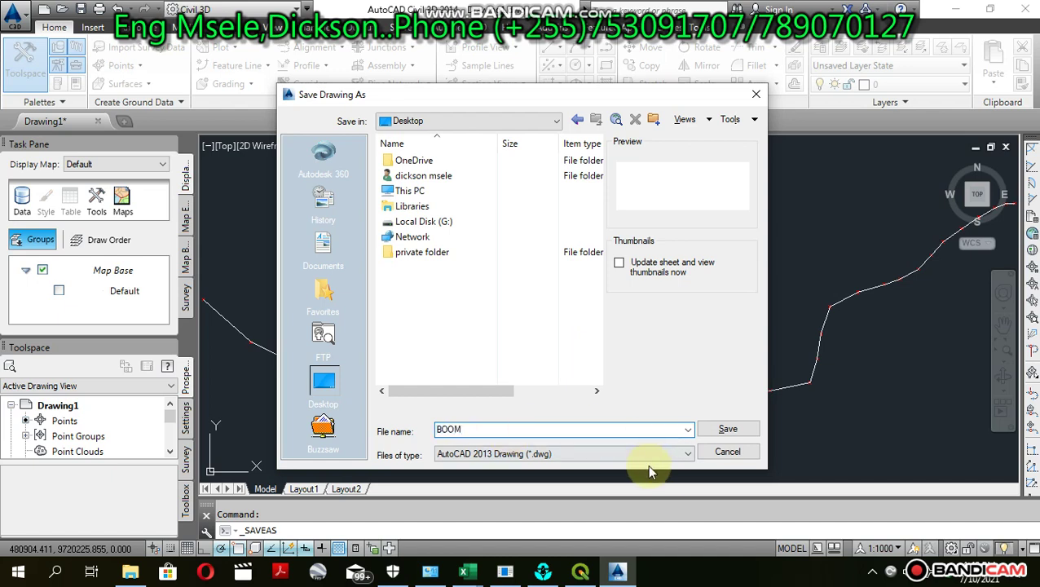
click(657, 448)
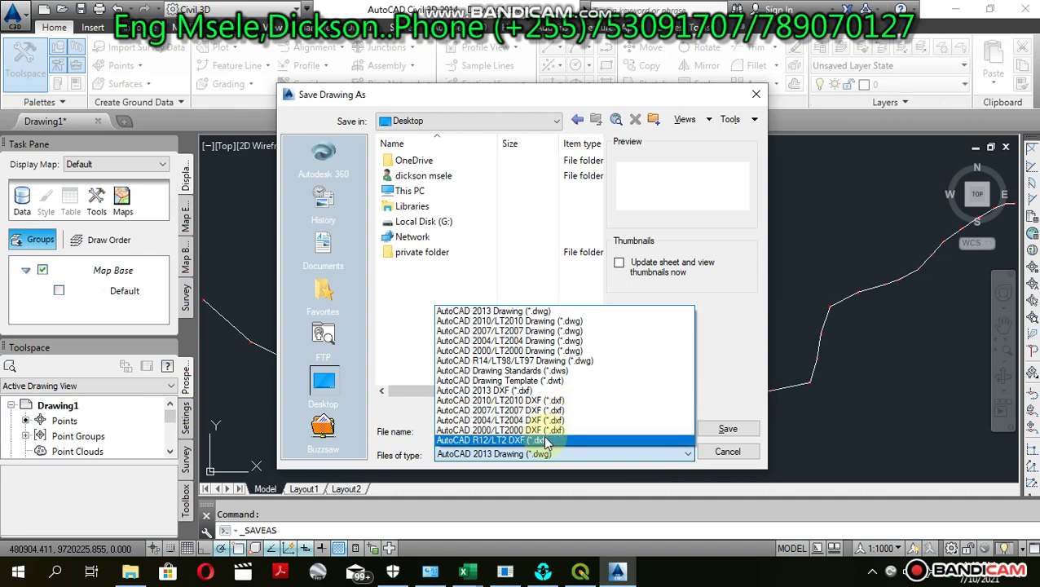
click(540, 394)
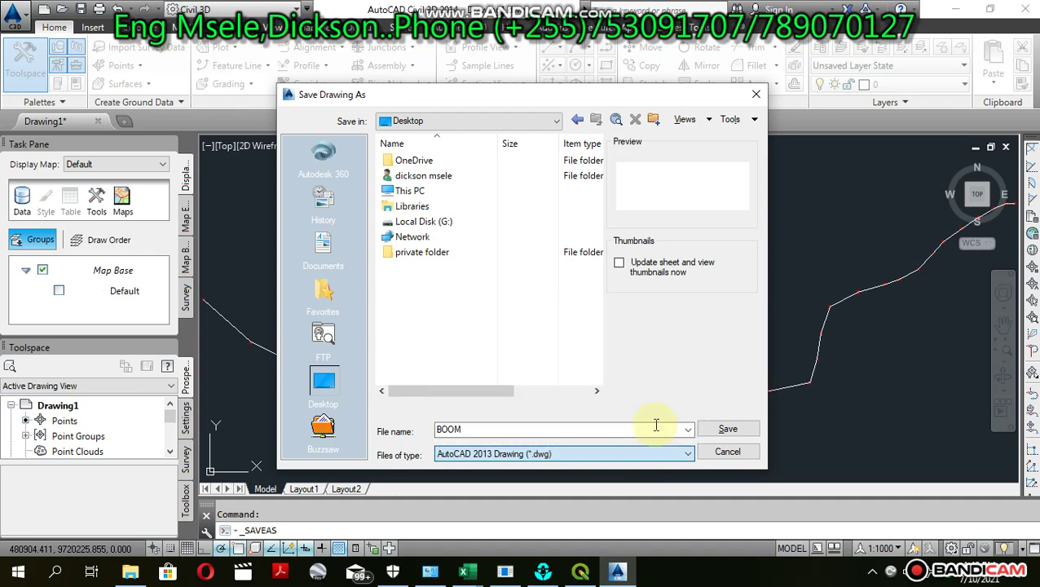
click(726, 429)
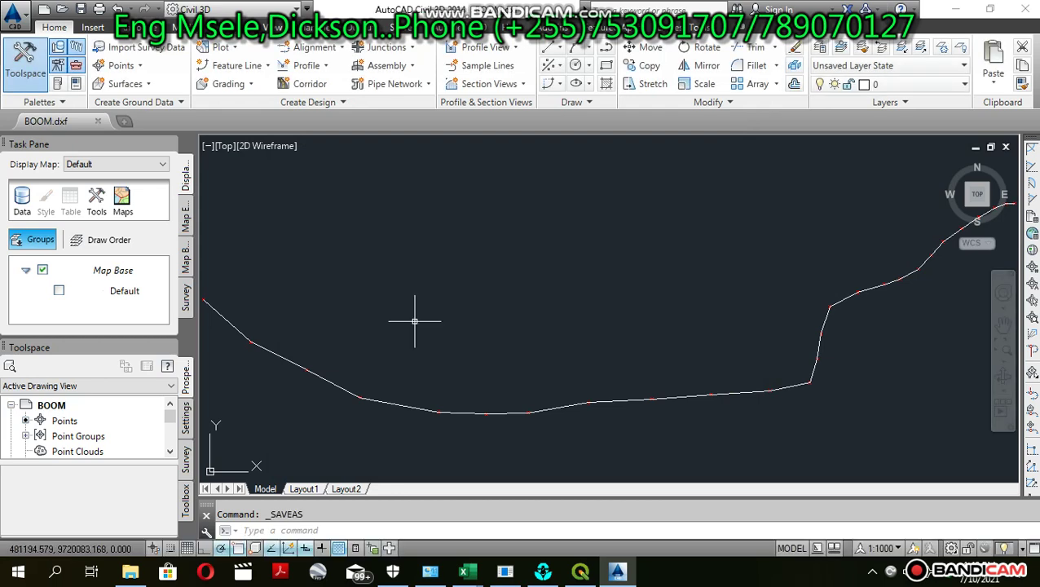
Step: Export the drawing to the 2010 DWG format on the Desktop as ACAD-BOOM.dwg
click(27, 16)
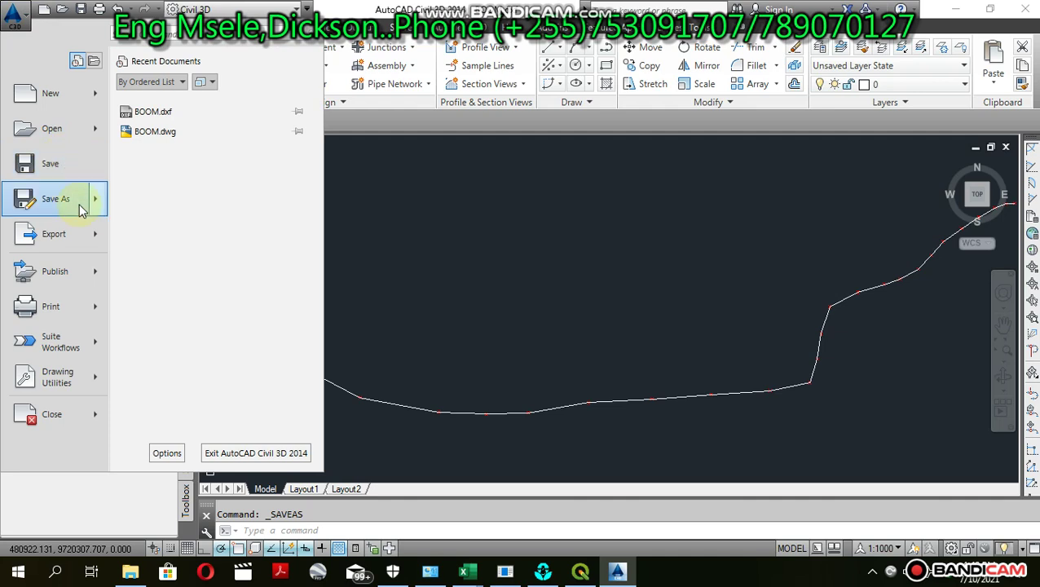
mouse_move(97, 238)
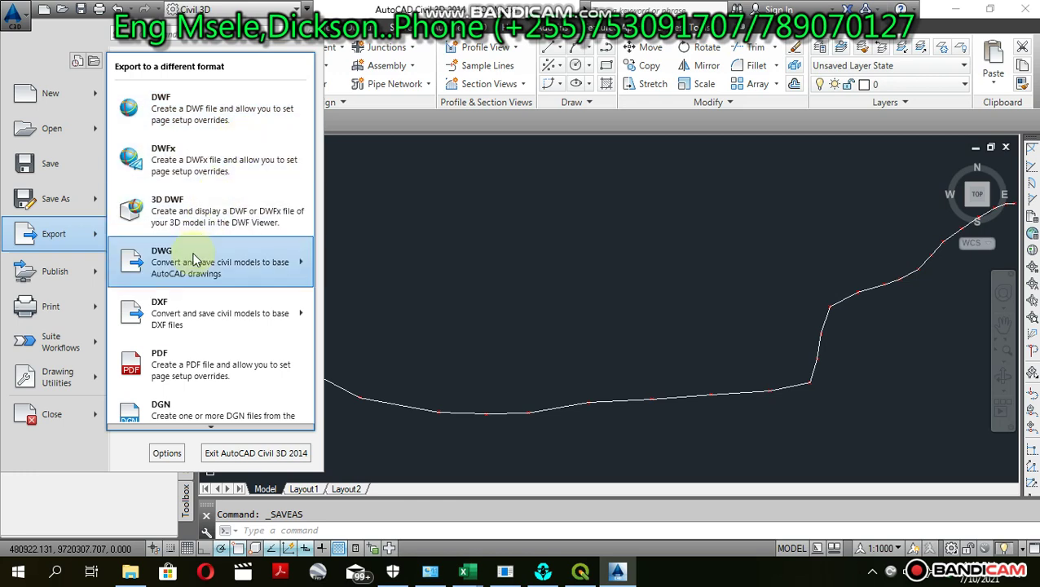
mouse_move(194, 259)
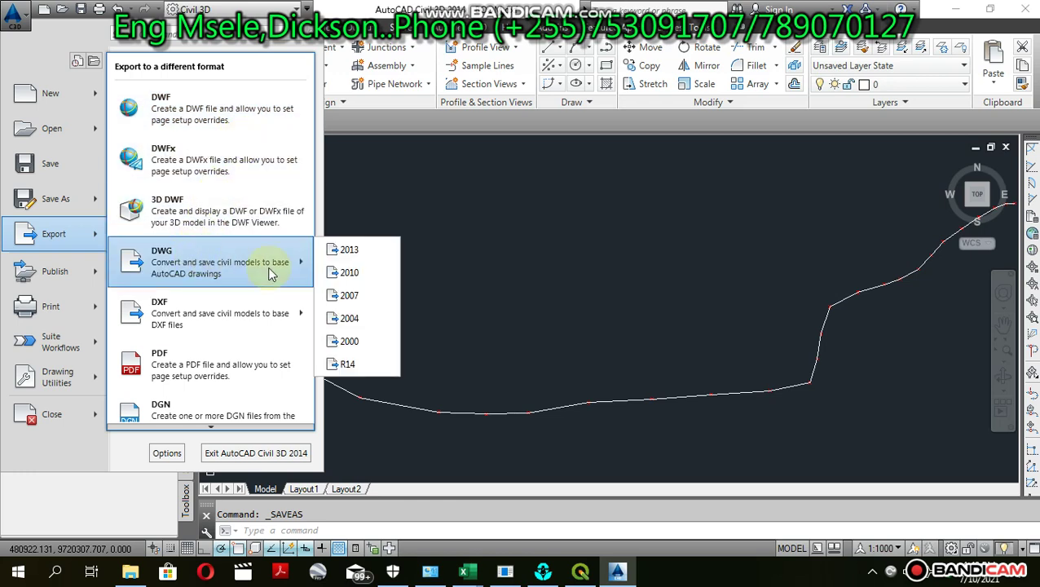
click(349, 272)
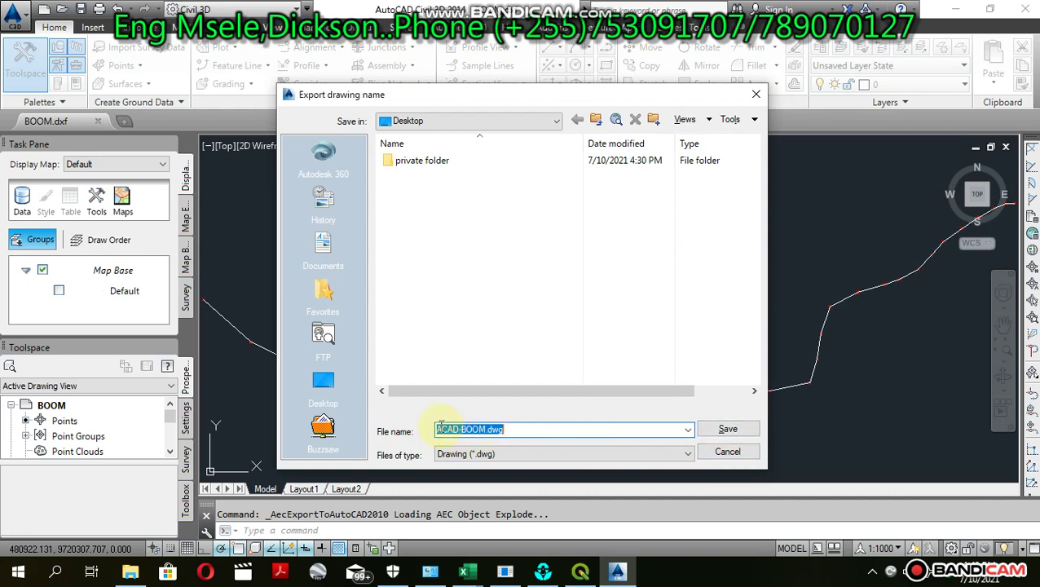
click(724, 427)
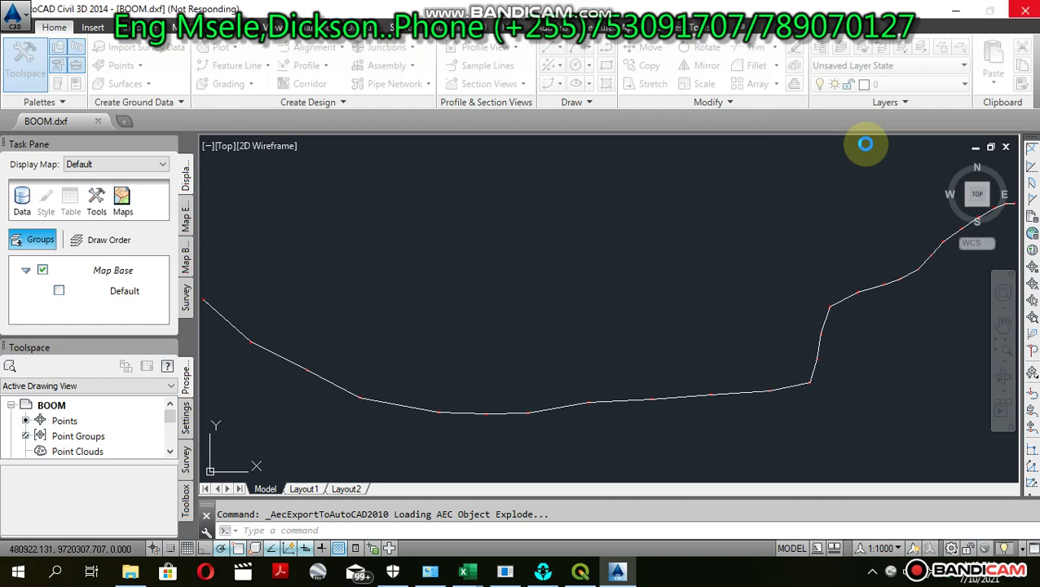
Step: Minimize the drawing application and switch to EpaCAD
click(953, 10)
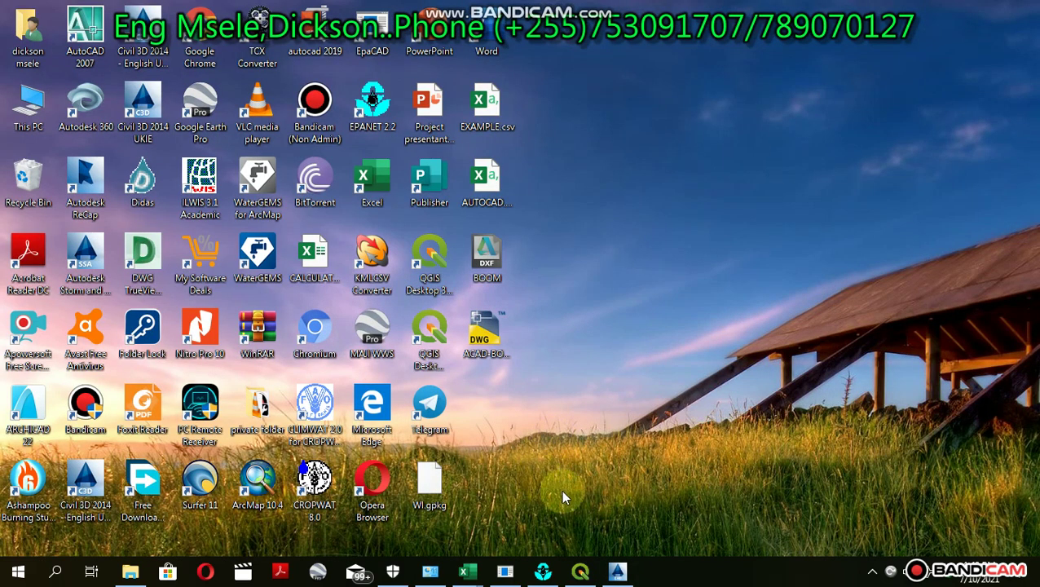
click(505, 573)
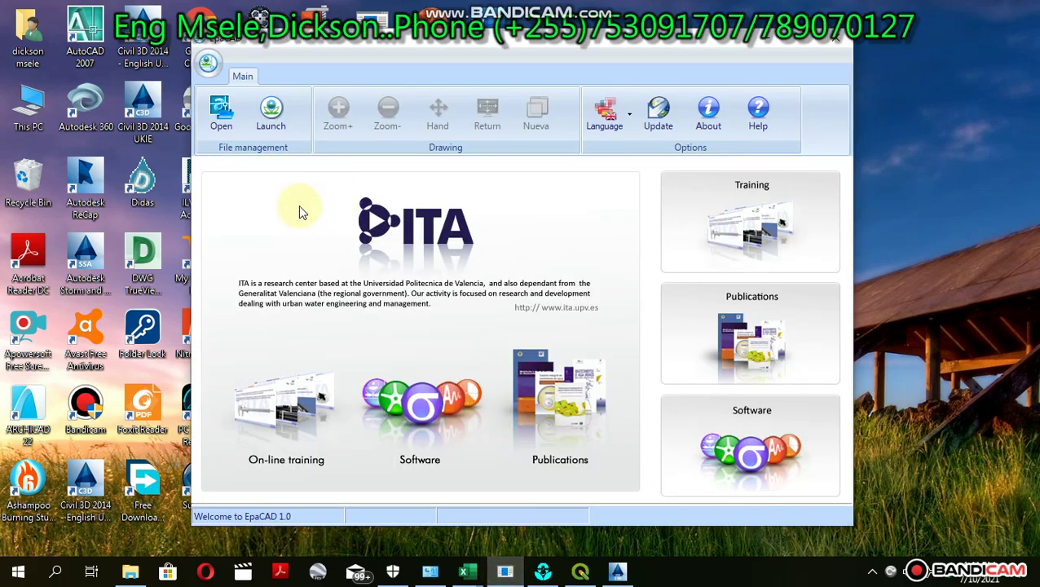